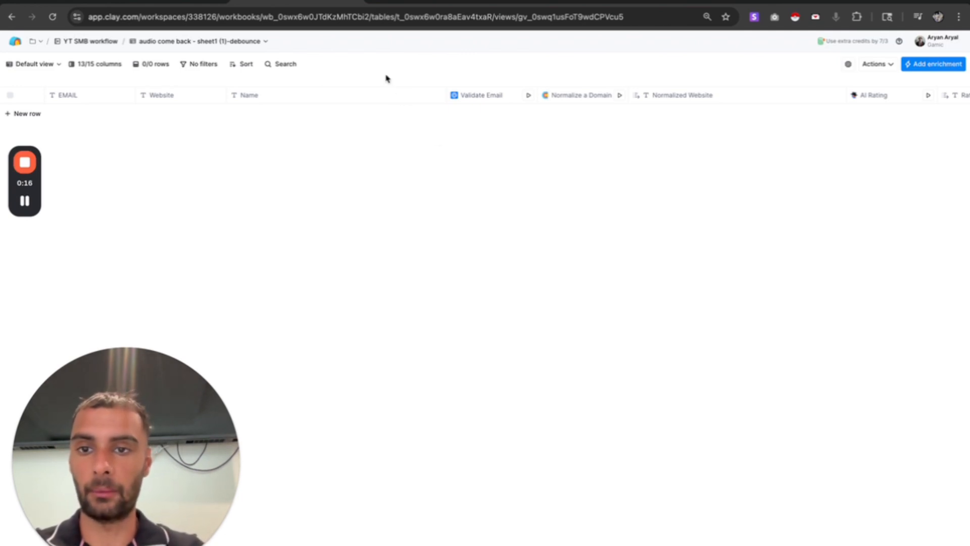
{"action": "scroll", "coordinate": [306, 107], "scroll_direction": "right", "scroll_amount": 10}
{"action": "scroll", "coordinate": [306, 107], "scroll_direction": "left", "scroll_amount": 10}
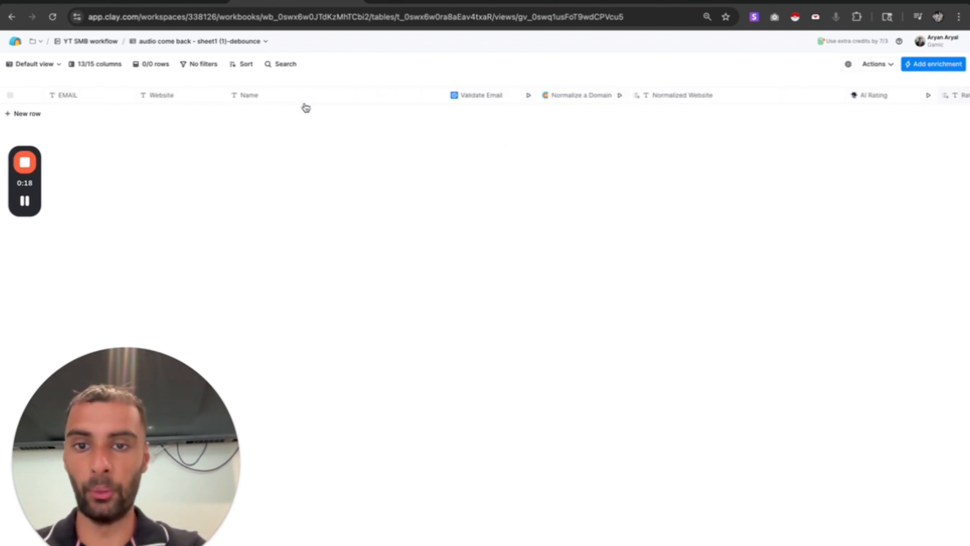
{"action": "scroll", "coordinate": [306, 107], "scroll_direction": "right", "scroll_amount": 5}
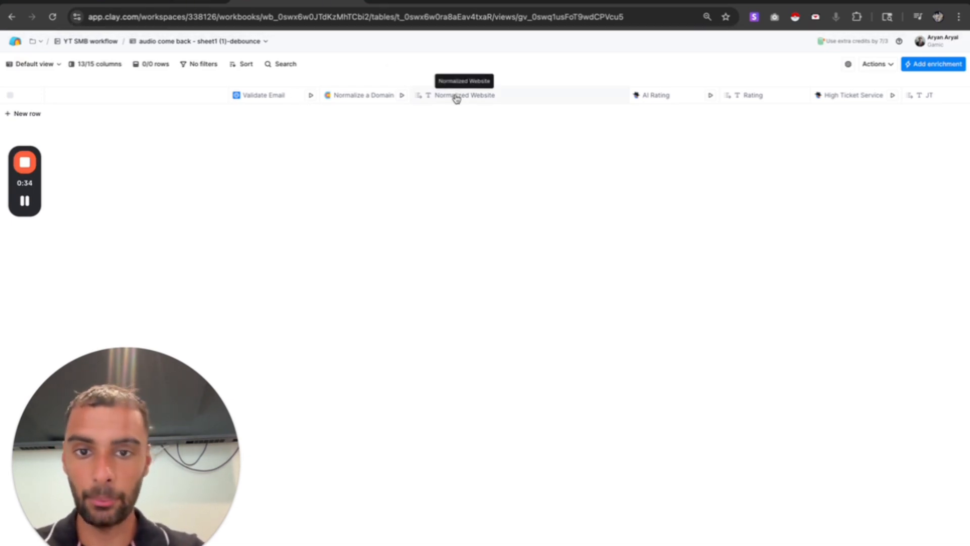
{"action": "scroll", "coordinate": [454, 96], "scroll_direction": "right", "scroll_amount": 8}
{"action": "scroll", "coordinate": [455, 96], "scroll_direction": "left", "scroll_amount": 12}
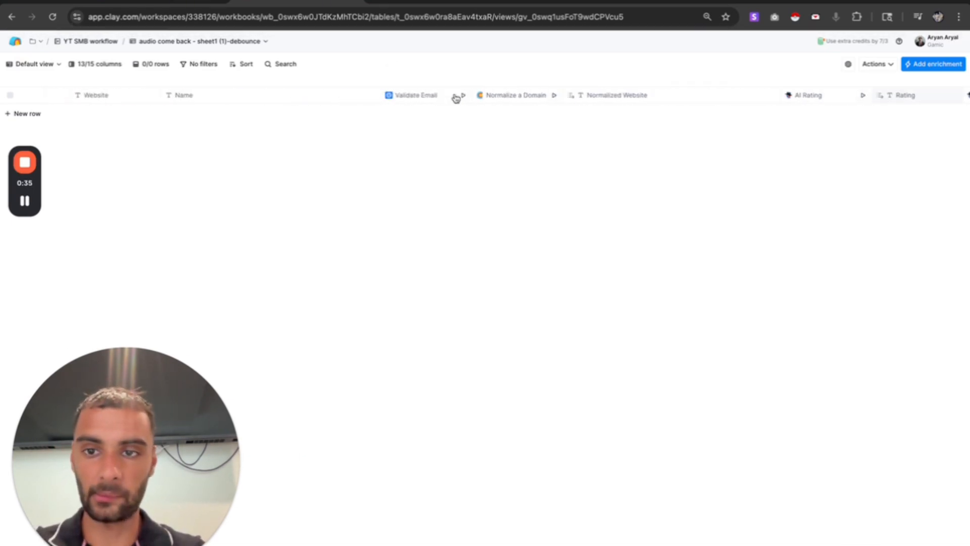
Switch to the YT Example spreadsheet in Google Sheets and download its sheet as a CSV file
{"action": "left_click", "coordinate": [130, 3]}
{"action": "left_click_drag", "start_coordinate": [97, 438], "coordinate": [816, 433]}
{"action": "left_click", "coordinate": [230, 235]}
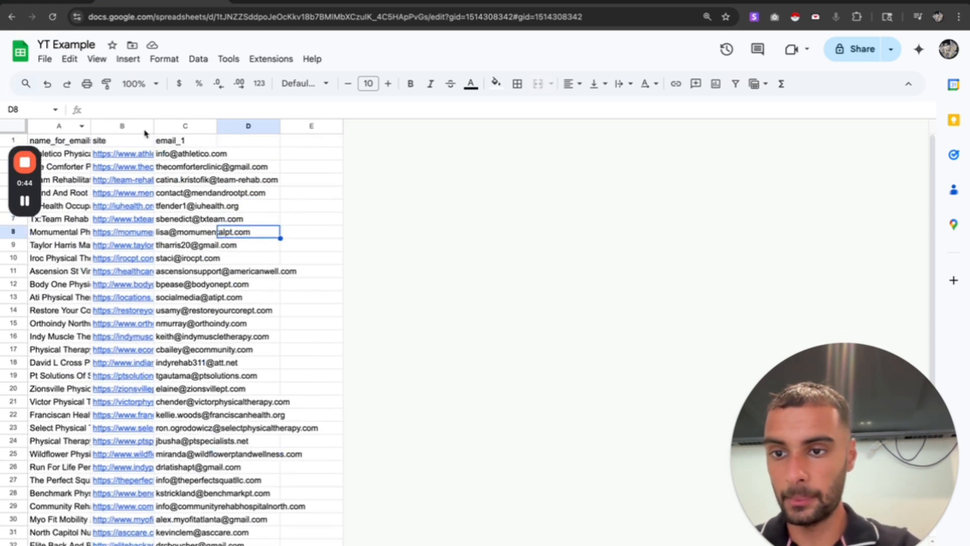
{"action": "left_click", "coordinate": [318, 1]}
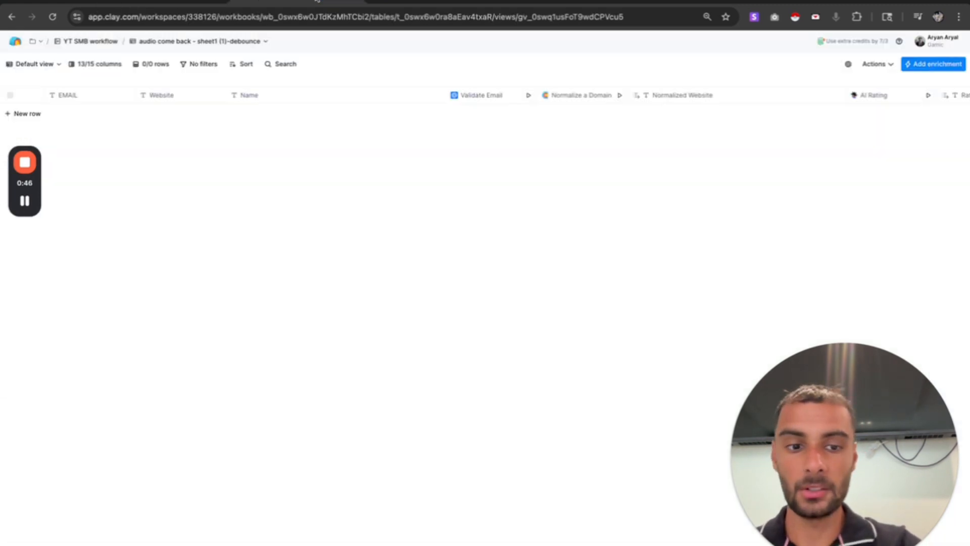
{"action": "left_click", "coordinate": [152, 4]}
{"action": "left_click", "coordinate": [45, 58]}
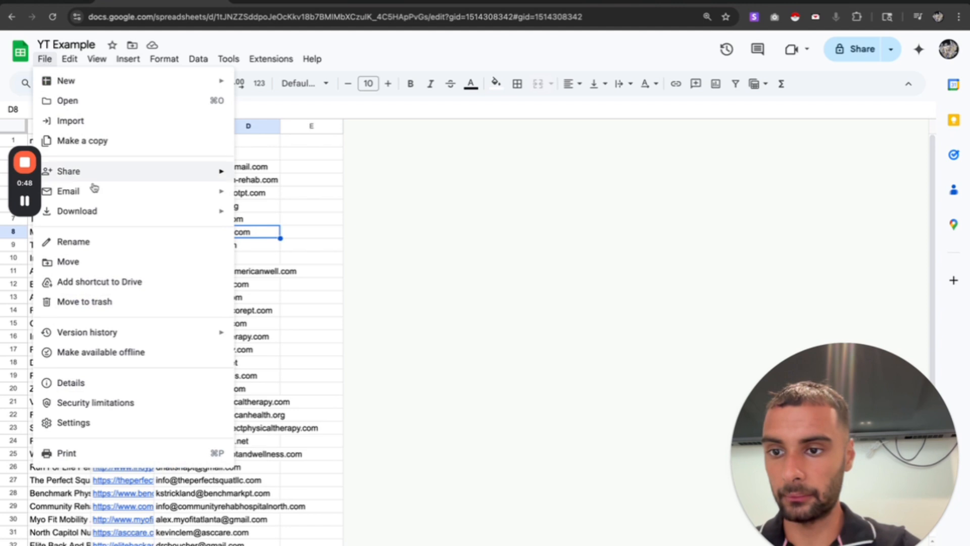
{"action": "mouse_move", "coordinate": [101, 217]}
{"action": "left_click", "coordinate": [347, 294]}
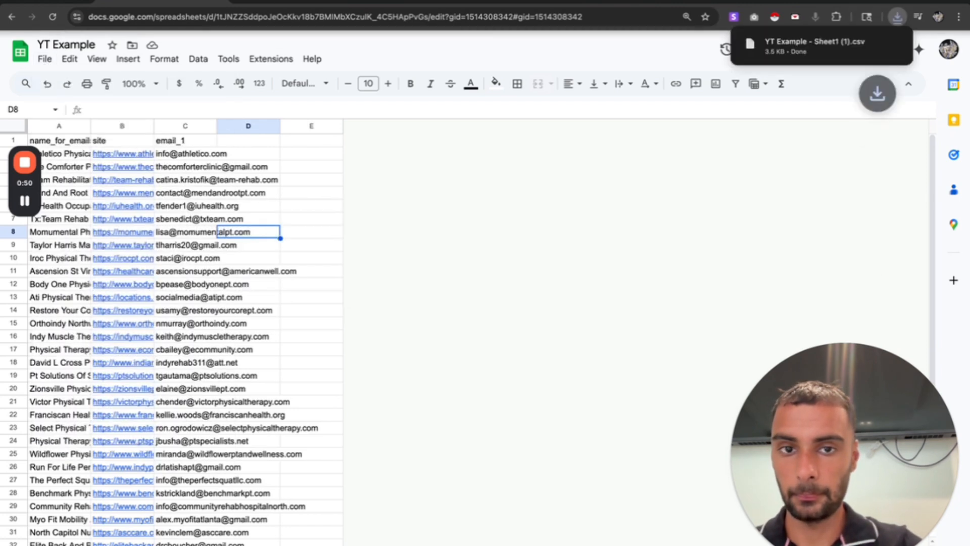
Switch back to the YT SMB workflow table in Clay
{"action": "left_click", "coordinate": [220, 3]}
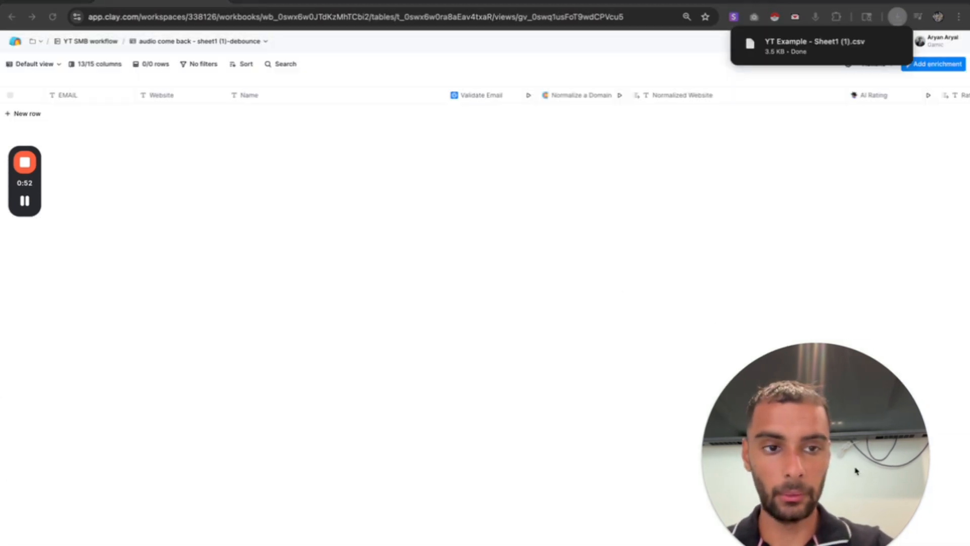
{"action": "left_click_drag", "start_coordinate": [856, 471], "coordinate": [195, 461]}
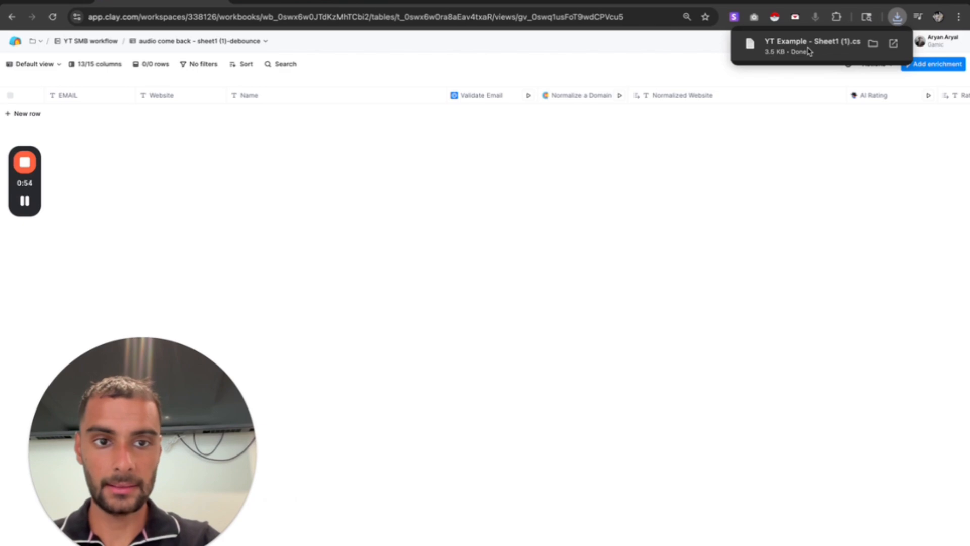
{"action": "key", "text": "ctrl+Left"}
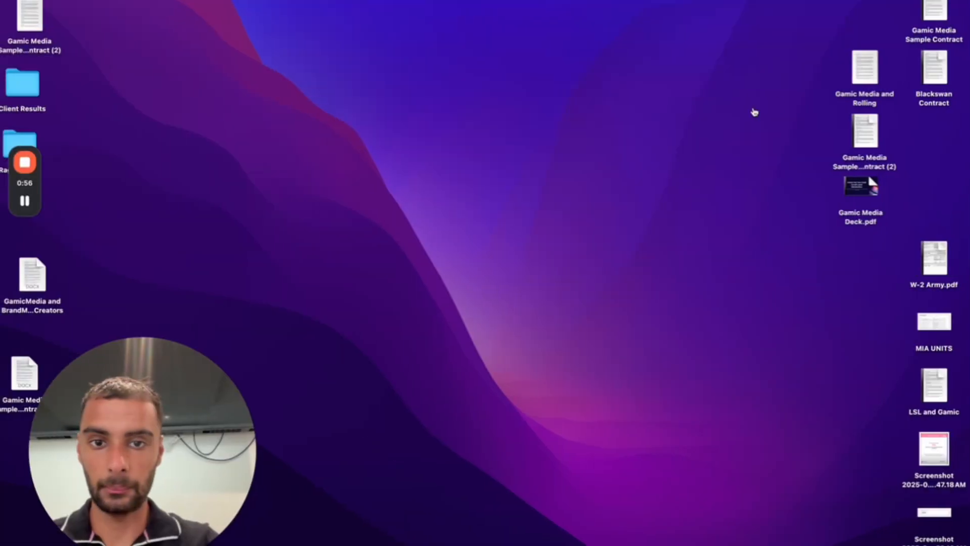
{"action": "key", "text": "ctrl+Right"}
{"action": "left_click", "coordinate": [876, 65]}
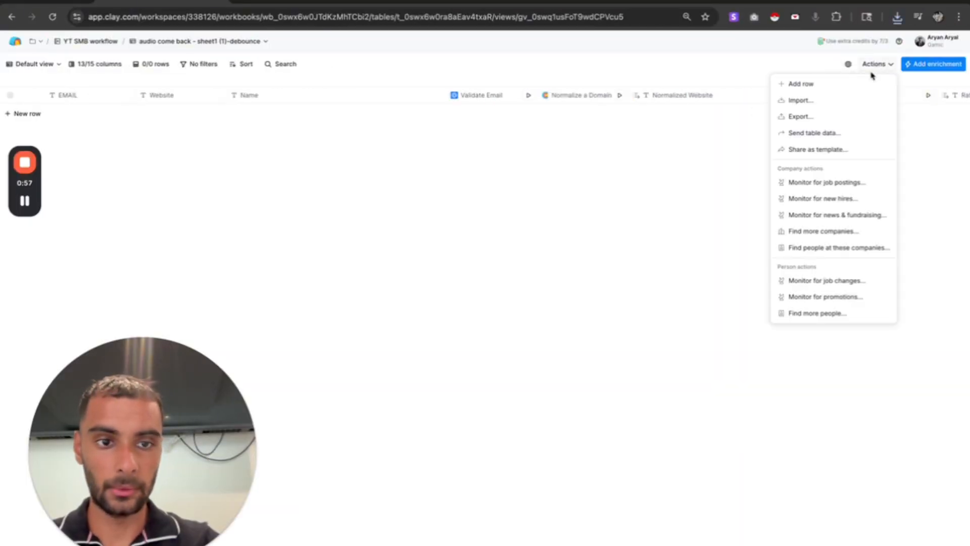
{"action": "left_click", "coordinate": [811, 102]}
{"action": "left_click", "coordinate": [602, 79]}
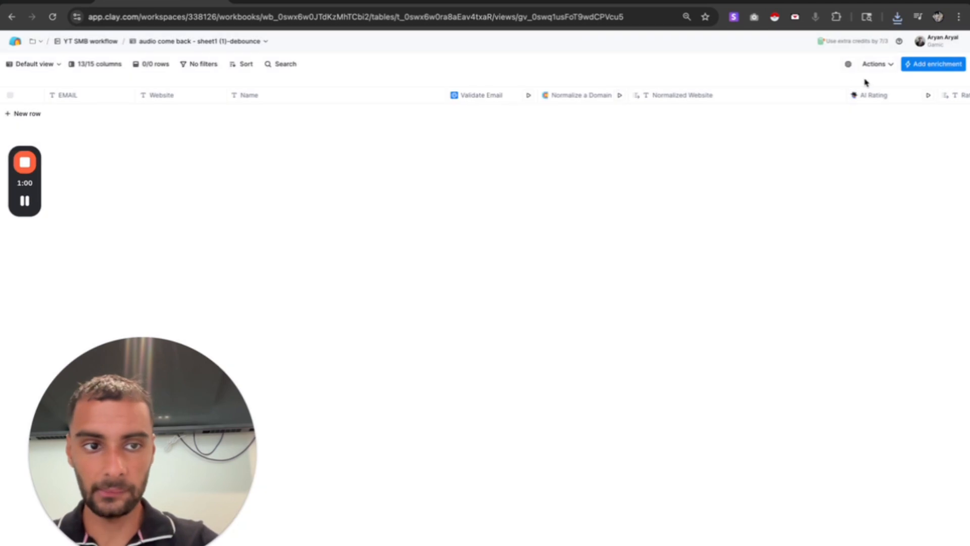
Import YT Example - Sheet1 (1).csv as a comma-delimited CSV source into the current table and continue to the column selection
{"action": "left_click", "coordinate": [874, 66]}
{"action": "left_click", "coordinate": [830, 102]}
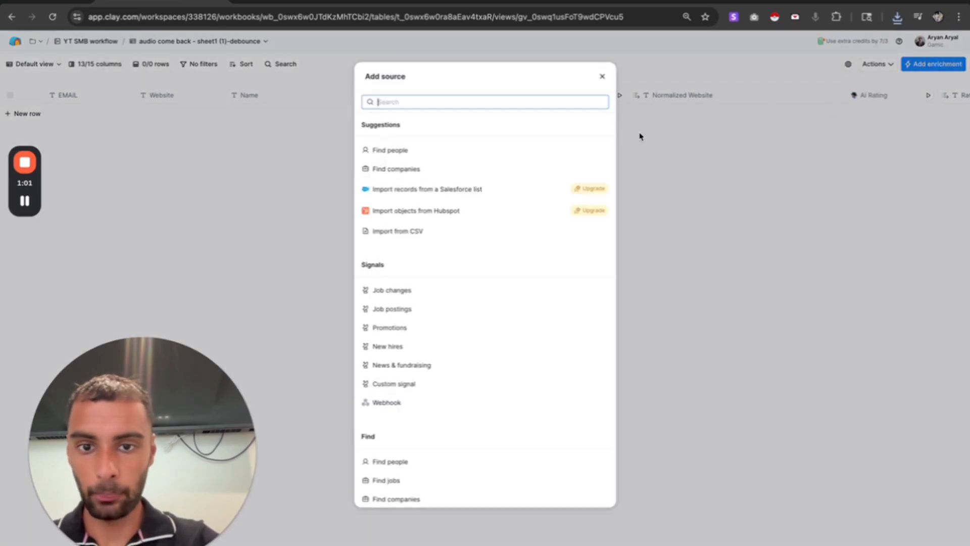
{"action": "left_click", "coordinate": [405, 231]}
{"action": "left_click", "coordinate": [461, 216]}
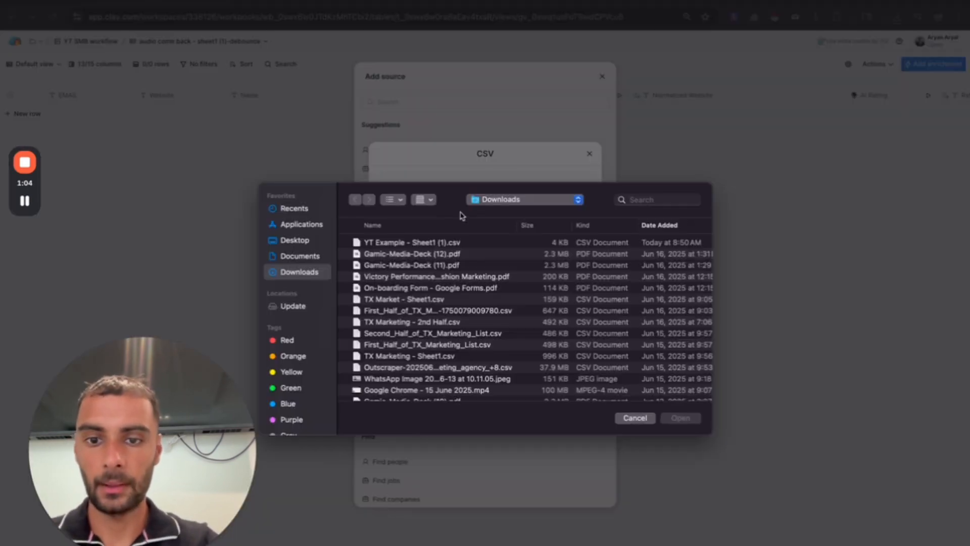
{"action": "double_click", "coordinate": [376, 246]}
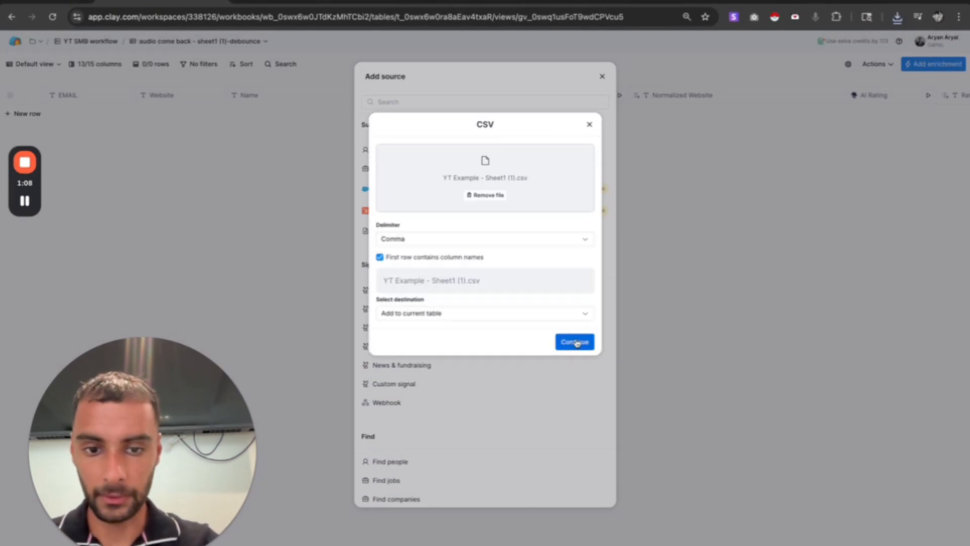
{"action": "left_click", "coordinate": [575, 342]}
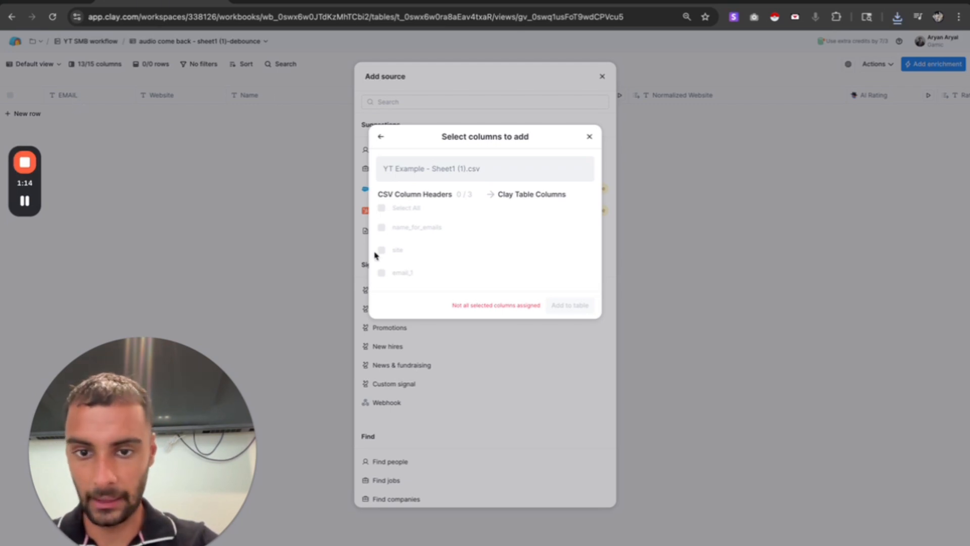
Select all CSV columns, map name_for_emails to Name, site to Website and email_1 to EMAIL, and add them to the table
{"action": "left_click", "coordinate": [381, 208]}
{"action": "left_click", "coordinate": [529, 247]}
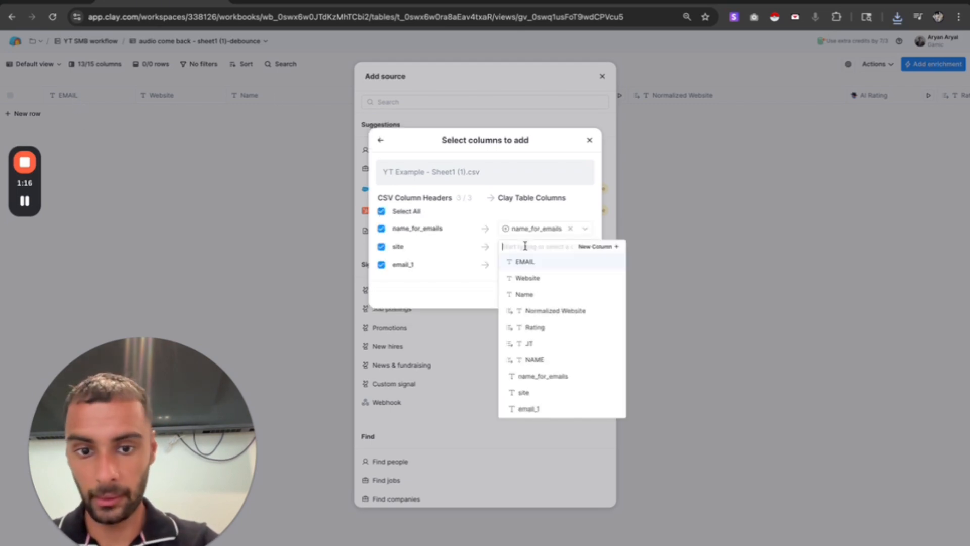
{"action": "left_click", "coordinate": [530, 278]}
{"action": "left_click", "coordinate": [524, 261]}
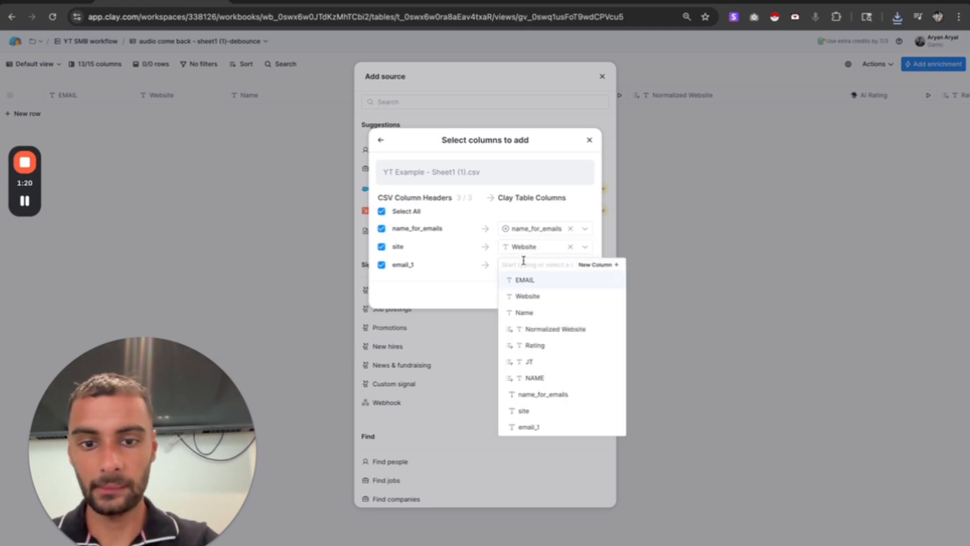
{"action": "left_click", "coordinate": [529, 279]}
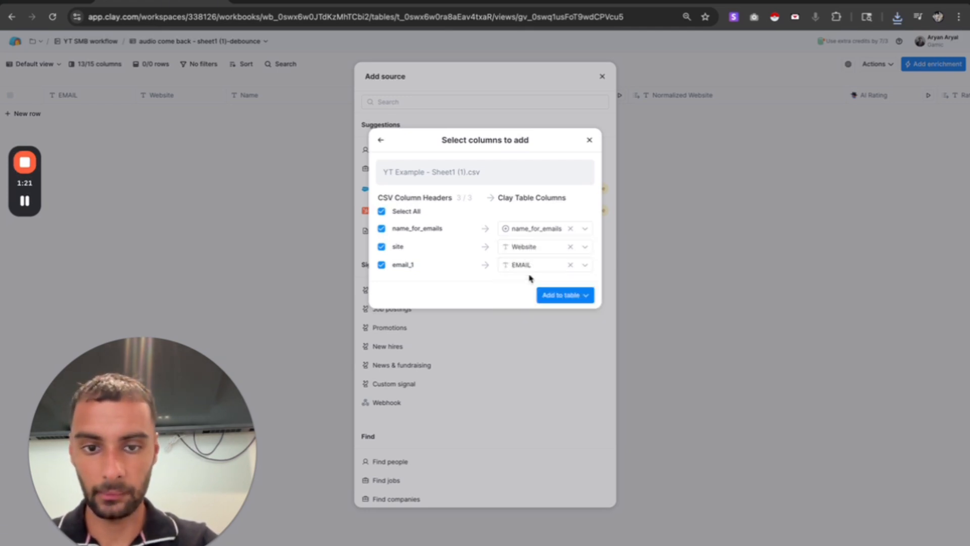
{"action": "left_click", "coordinate": [519, 227]}
{"action": "left_click", "coordinate": [533, 277]}
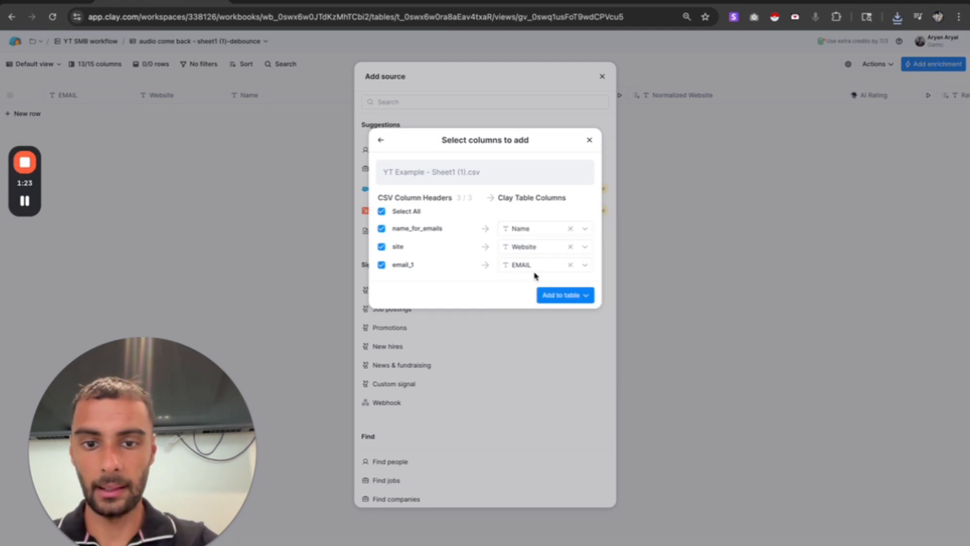
{"action": "left_click", "coordinate": [559, 295]}
{"action": "left_click", "coordinate": [608, 299]}
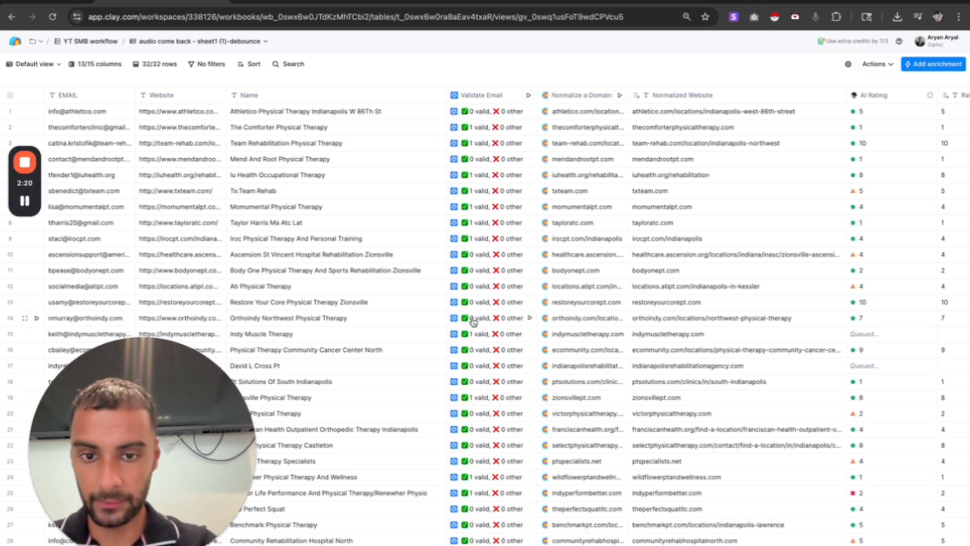
Start a new enrichment by searching for claygent and choosing Claygent (AI Web Researcher)
{"action": "scroll", "coordinate": [472, 304], "scroll_direction": "right", "scroll_amount": 5}
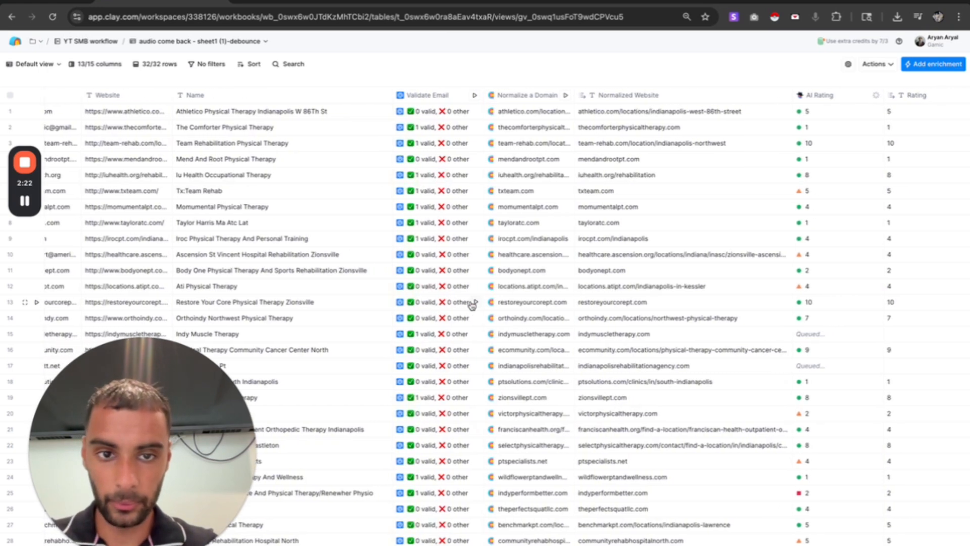
{"action": "scroll", "coordinate": [471, 304], "scroll_direction": "right", "scroll_amount": 10}
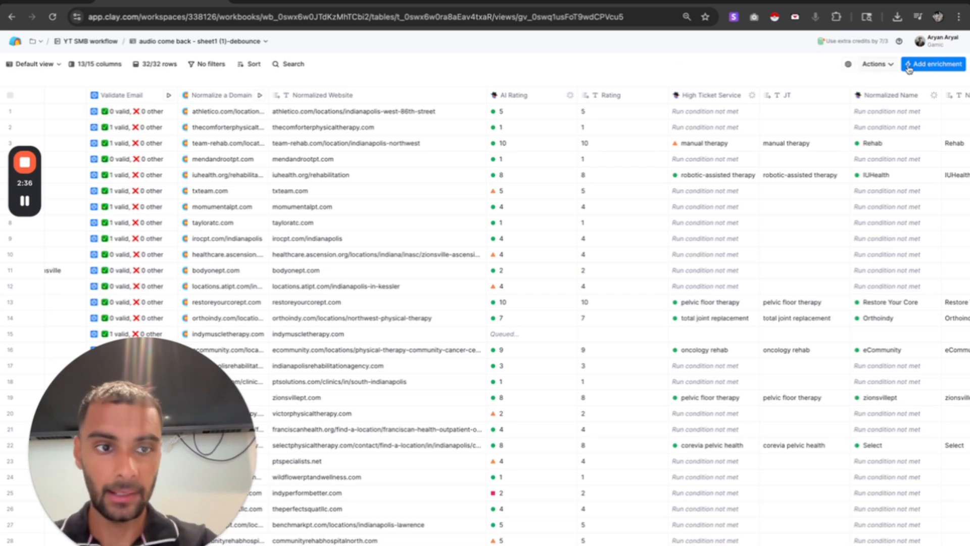
{"action": "left_click", "coordinate": [935, 64]}
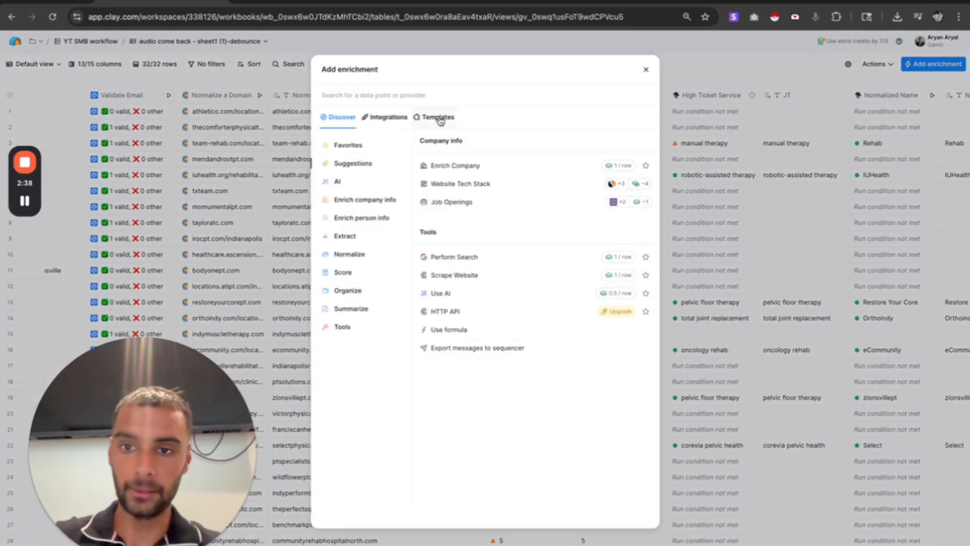
{"action": "type", "text": "claygent"}
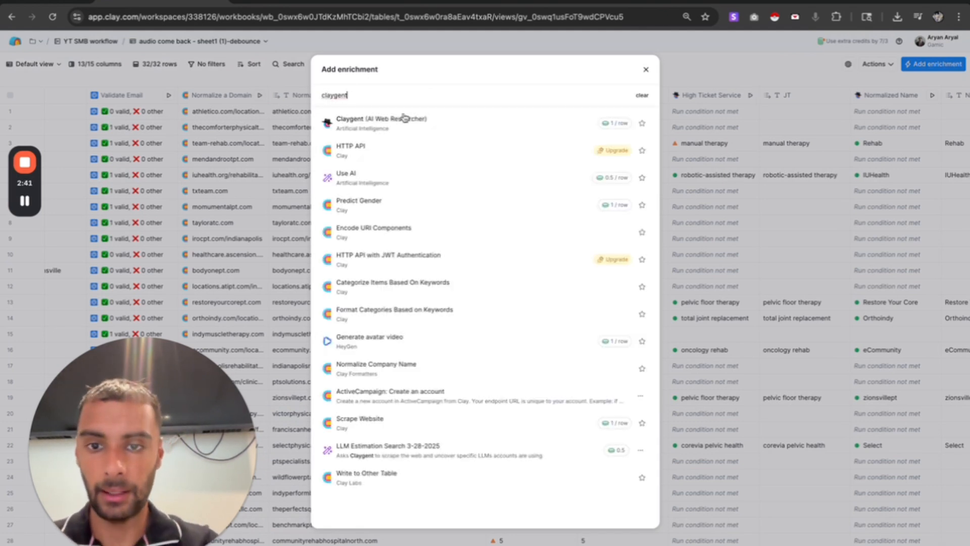
{"action": "left_click", "coordinate": [369, 127]}
Set the new enrichment's model to OpenAI GPT 4o Mini and close it without saving the changes
{"action": "left_click", "coordinate": [807, 149]}
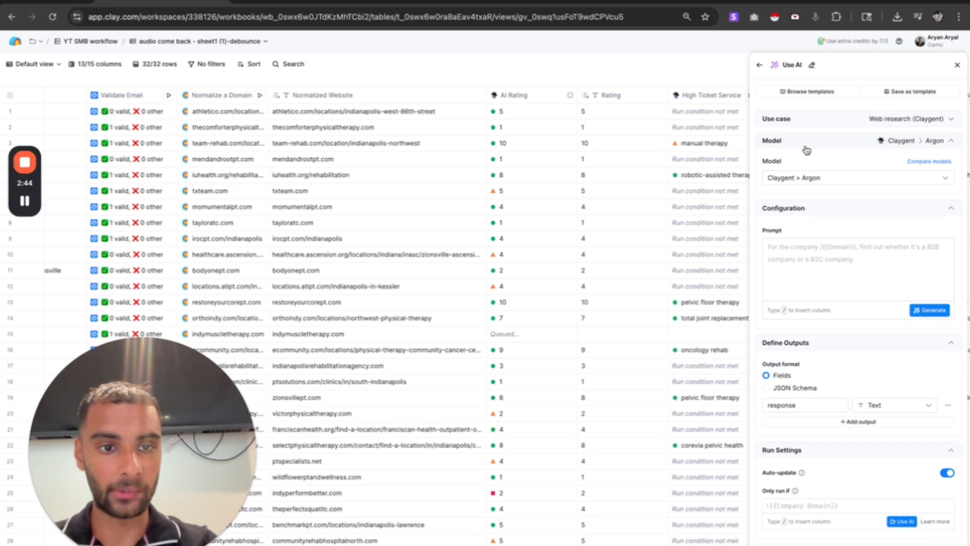
{"action": "left_click", "coordinate": [803, 176]}
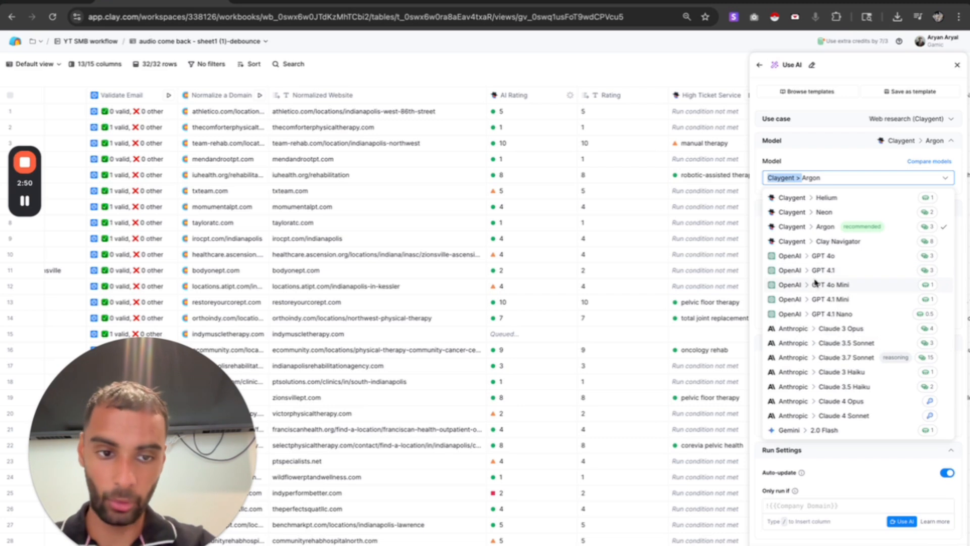
{"action": "left_click", "coordinate": [829, 284]}
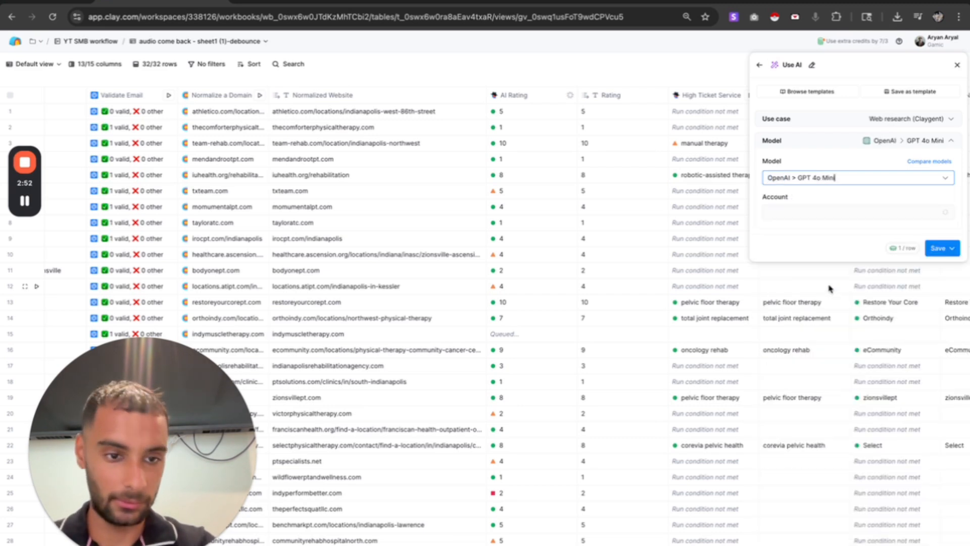
{"action": "left_click", "coordinate": [815, 278]}
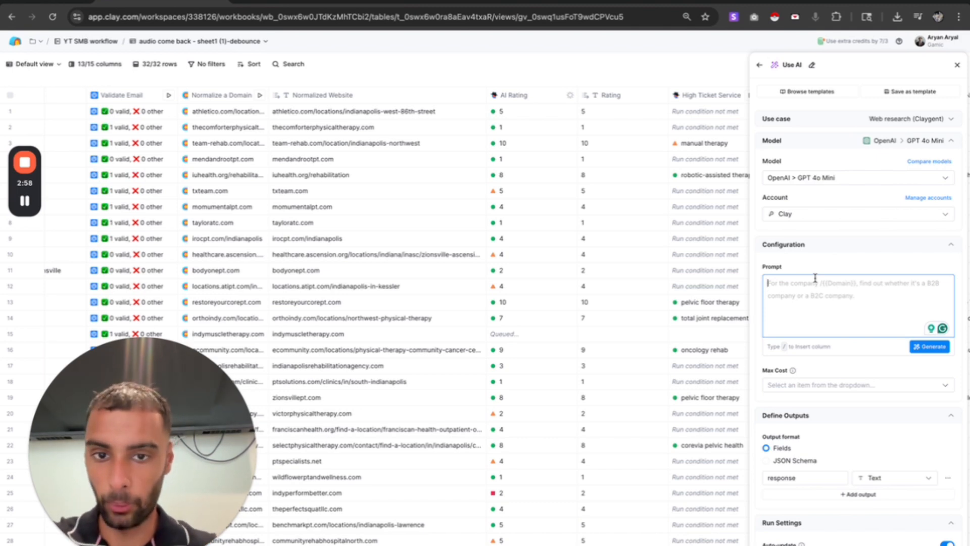
{"action": "left_click", "coordinate": [957, 65]}
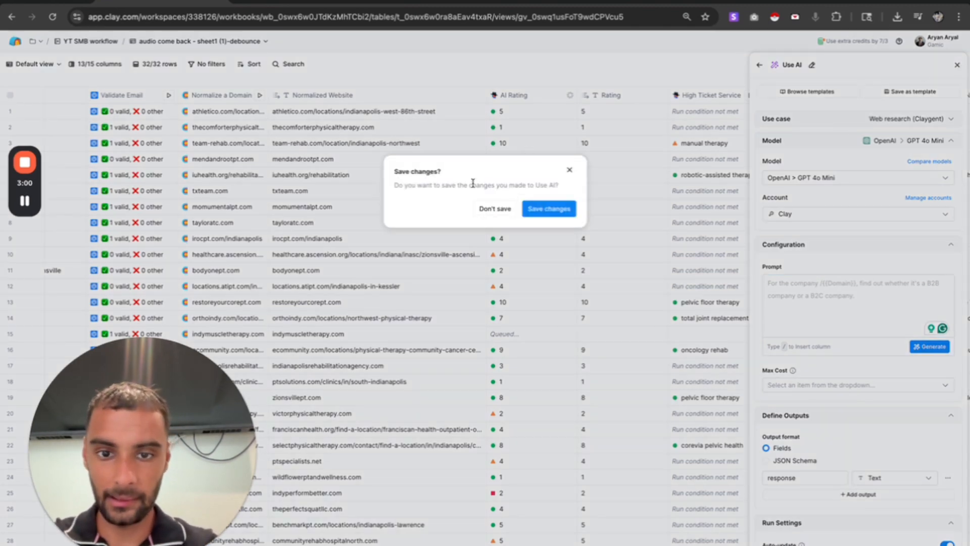
{"action": "left_click", "coordinate": [499, 210]}
Open the AI Rating column for editing and review its scoring prompt alongside the ratings in the table rows
{"action": "left_click", "coordinate": [543, 103]}
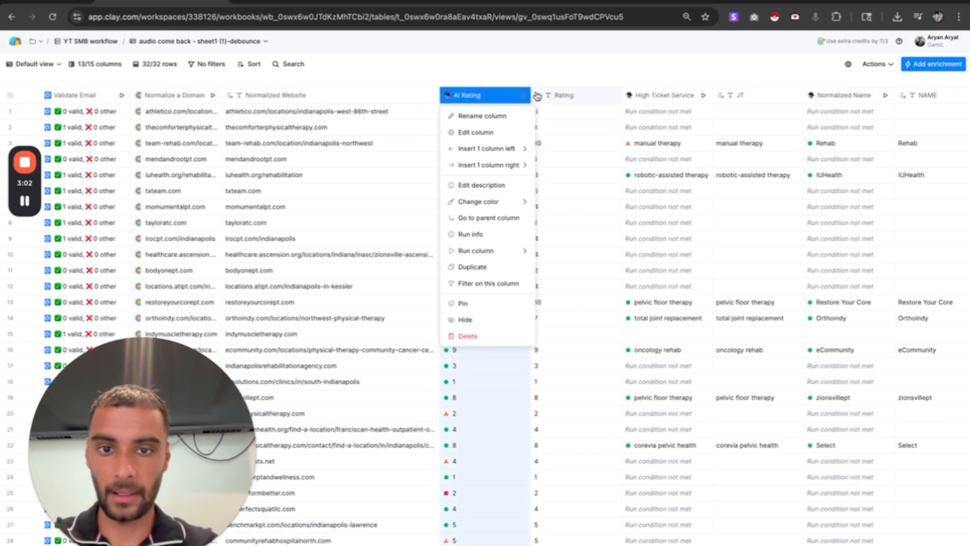
{"action": "left_click", "coordinate": [487, 131]}
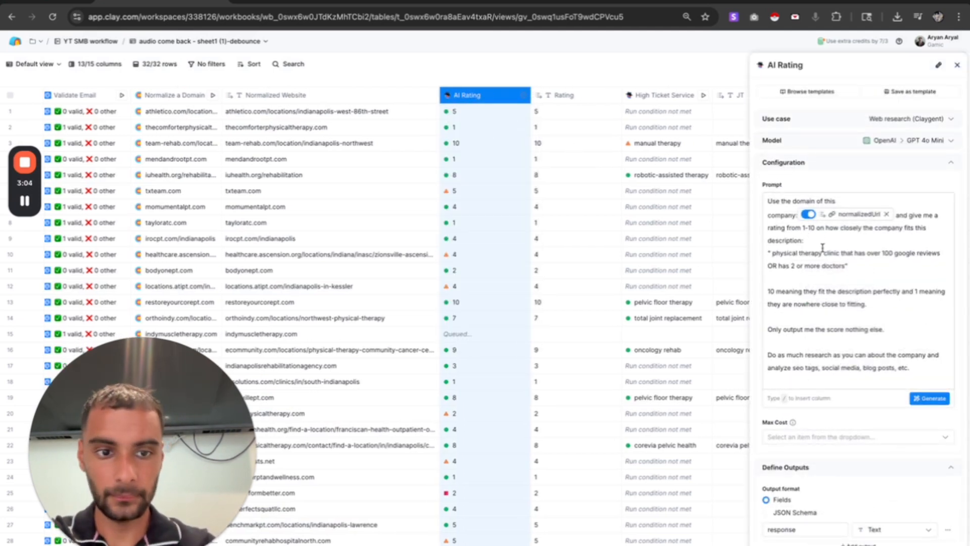
{"action": "left_click_drag", "start_coordinate": [773, 203], "coordinate": [855, 332]}
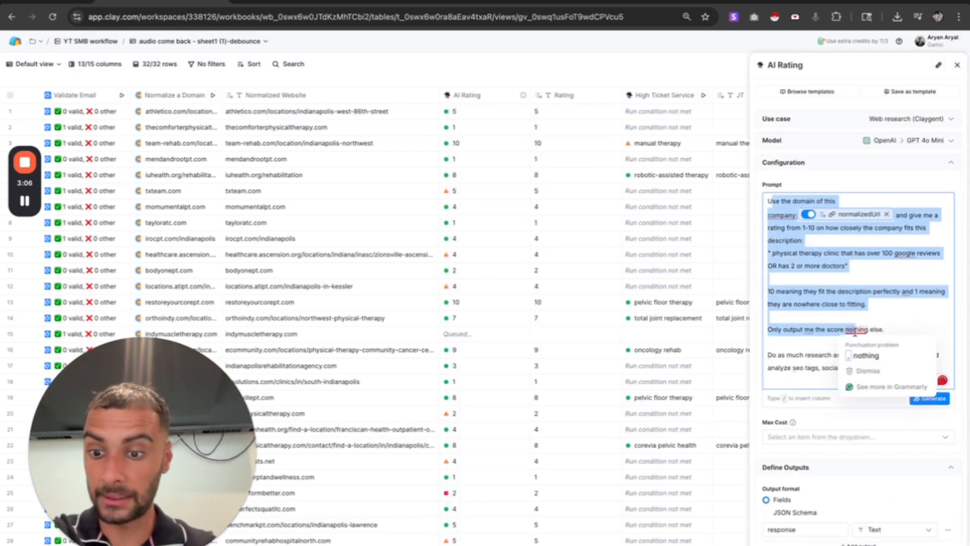
{"action": "left_click", "coordinate": [835, 303]}
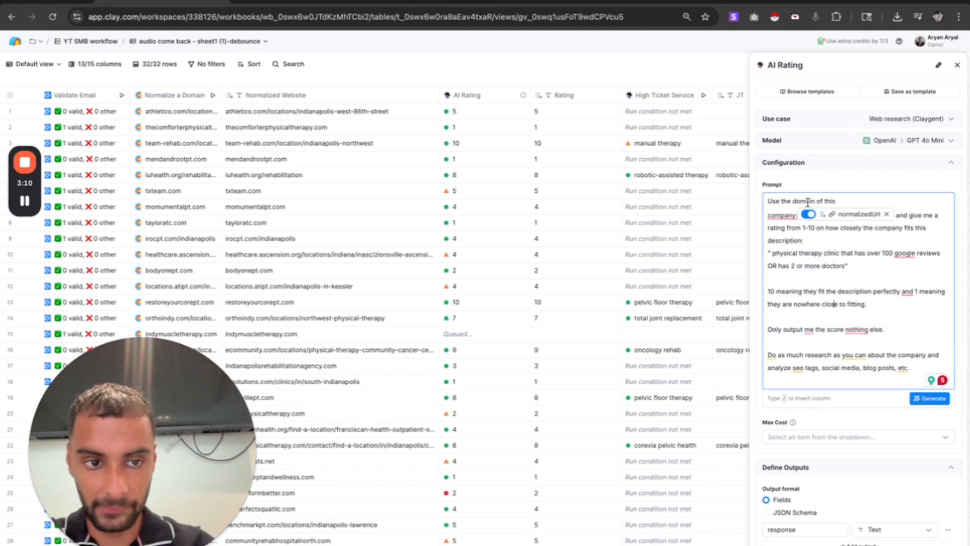
{"action": "left_click_drag", "start_coordinate": [791, 229], "coordinate": [832, 233]}
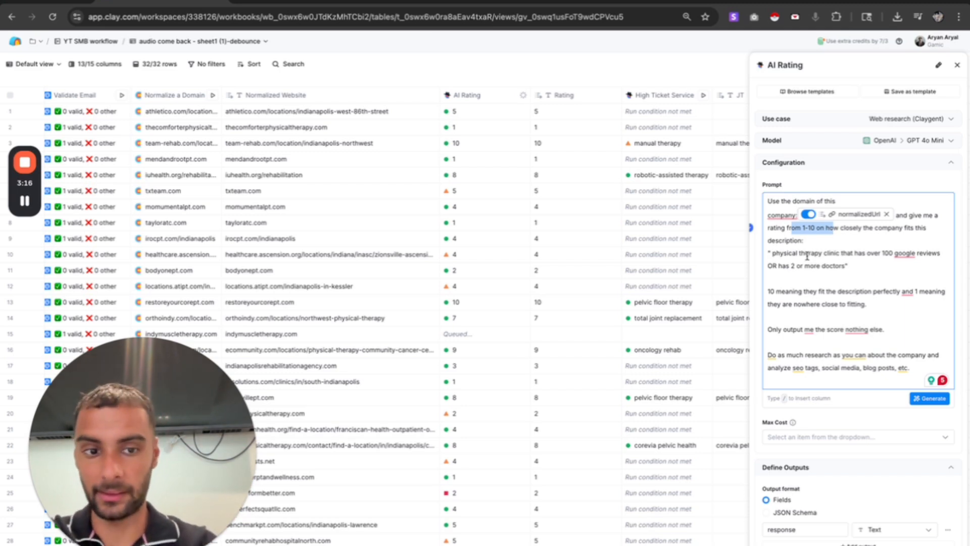
{"action": "left_click_drag", "start_coordinate": [774, 254], "coordinate": [870, 254]}
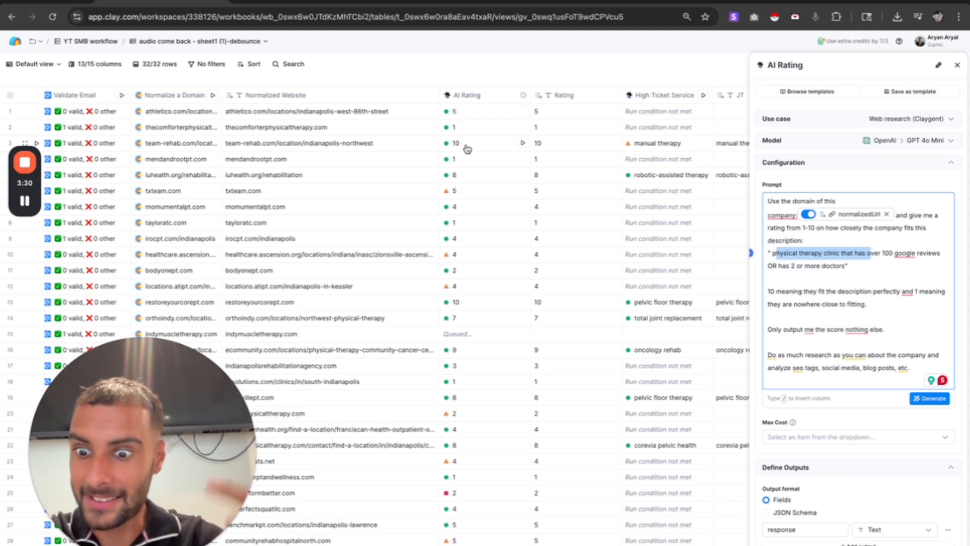
{"action": "scroll", "coordinate": [468, 148], "scroll_direction": "down", "scroll_amount": 2}
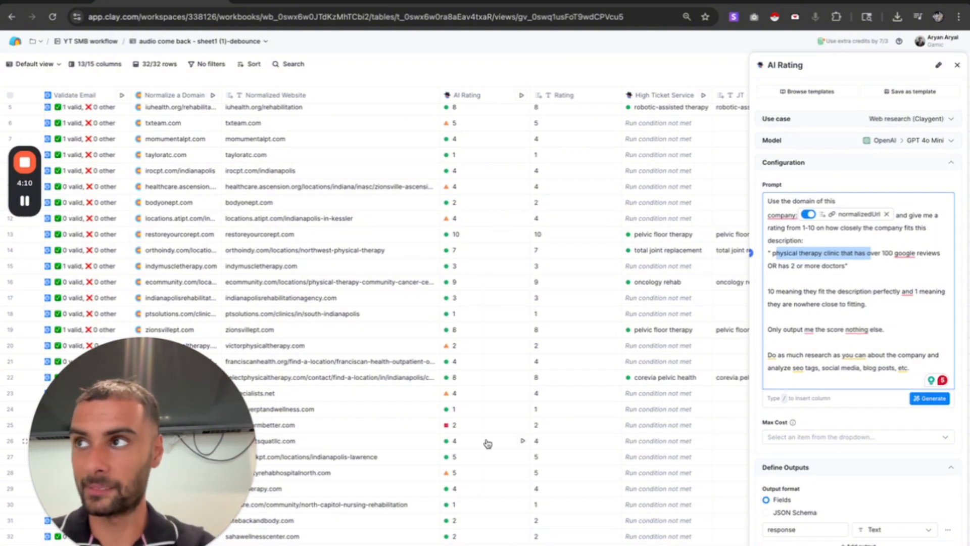
{"action": "scroll", "coordinate": [487, 444], "scroll_direction": "up", "scroll_amount": 2}
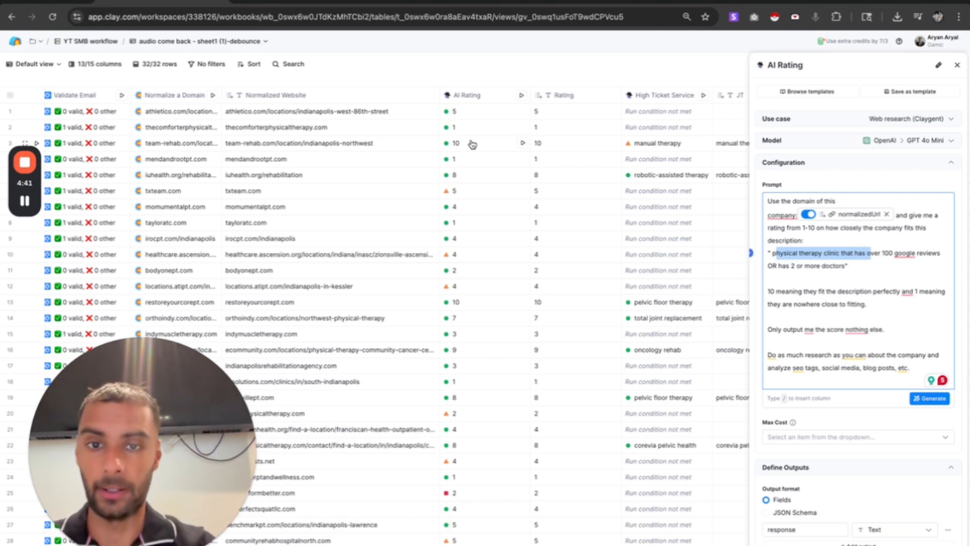
Open the High Ticket Service column for editing and read through its prompt and the Normalized Website input it uses
{"action": "scroll", "coordinate": [472, 144], "scroll_direction": "right", "scroll_amount": 5}
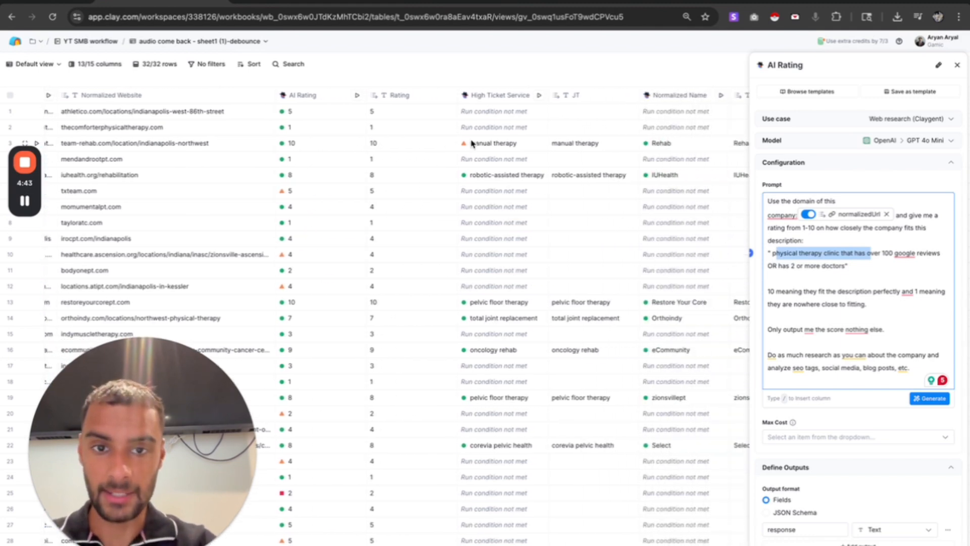
{"action": "left_click", "coordinate": [486, 100]}
{"action": "left_click", "coordinate": [472, 131]}
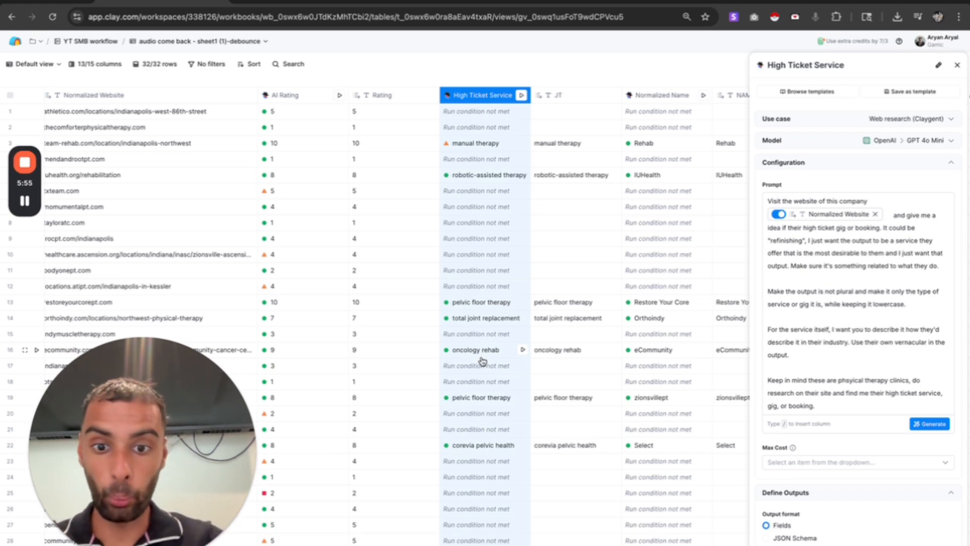
{"action": "left_click_drag", "start_coordinate": [785, 227], "coordinate": [886, 228]}
{"action": "left_click", "coordinate": [789, 238]}
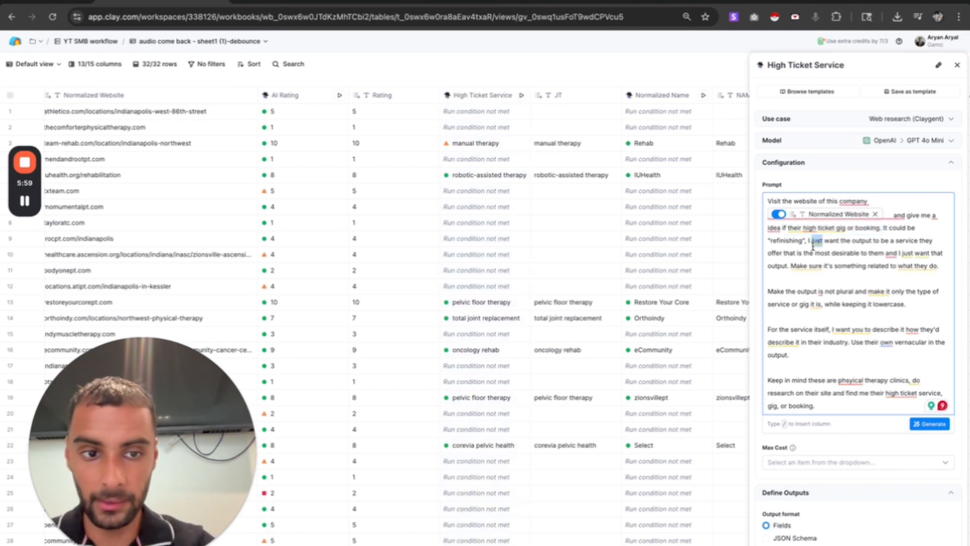
{"action": "left_click_drag", "start_coordinate": [794, 237], "coordinate": [835, 227]}
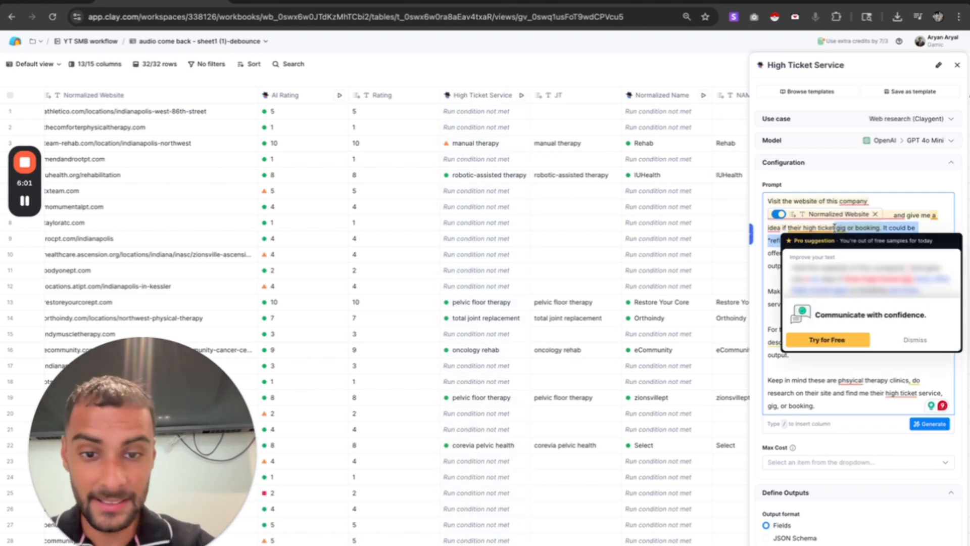
{"action": "left_click", "coordinate": [866, 202]}
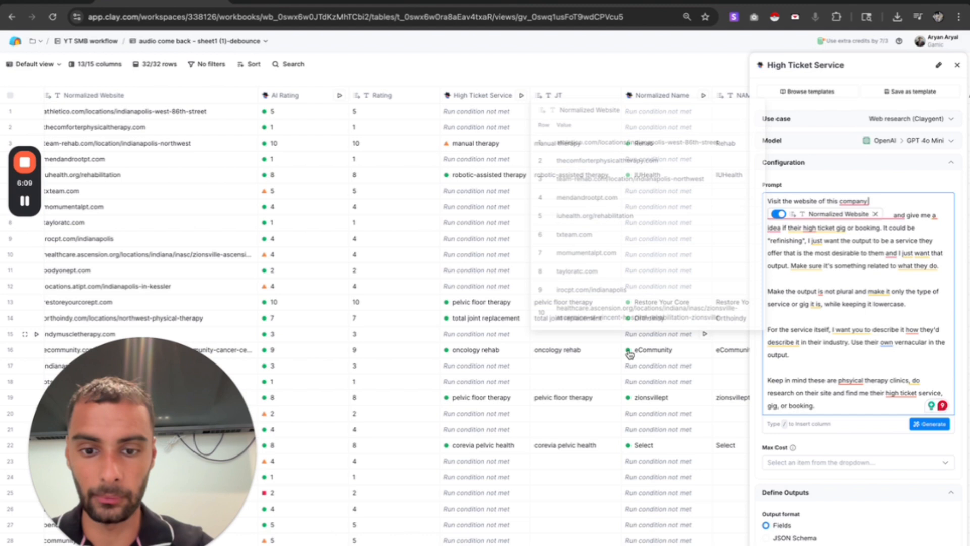
Look through the High Ticket Service results down the table and close the column's configuration
{"action": "scroll", "coordinate": [600, 368], "scroll_direction": "down", "scroll_amount": 2}
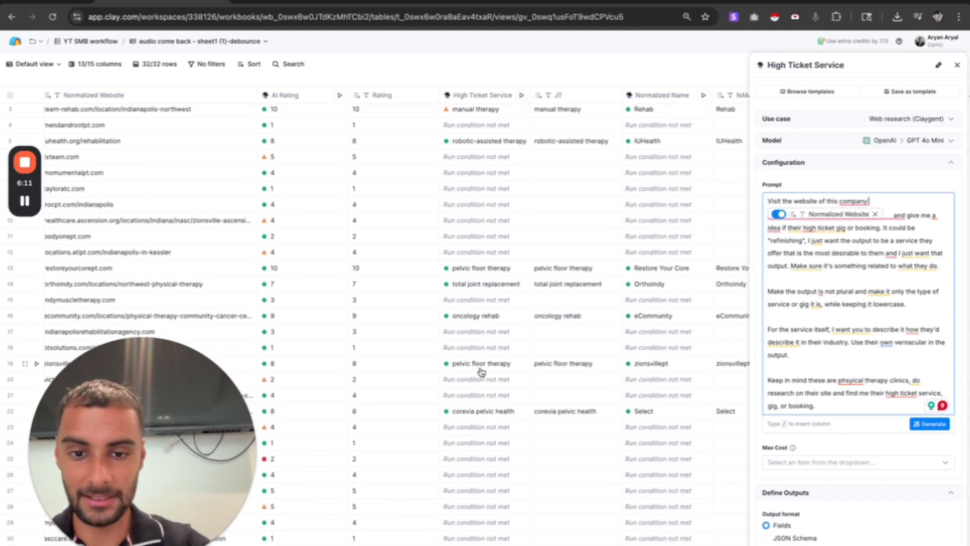
{"action": "scroll", "coordinate": [477, 369], "scroll_direction": "down", "scroll_amount": 2}
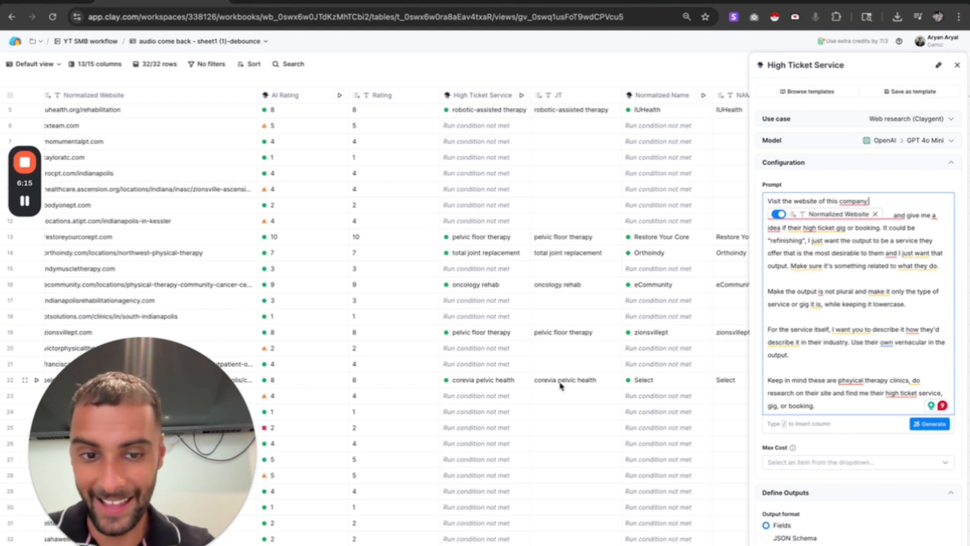
{"action": "scroll", "coordinate": [560, 384], "scroll_direction": "up", "scroll_amount": 4}
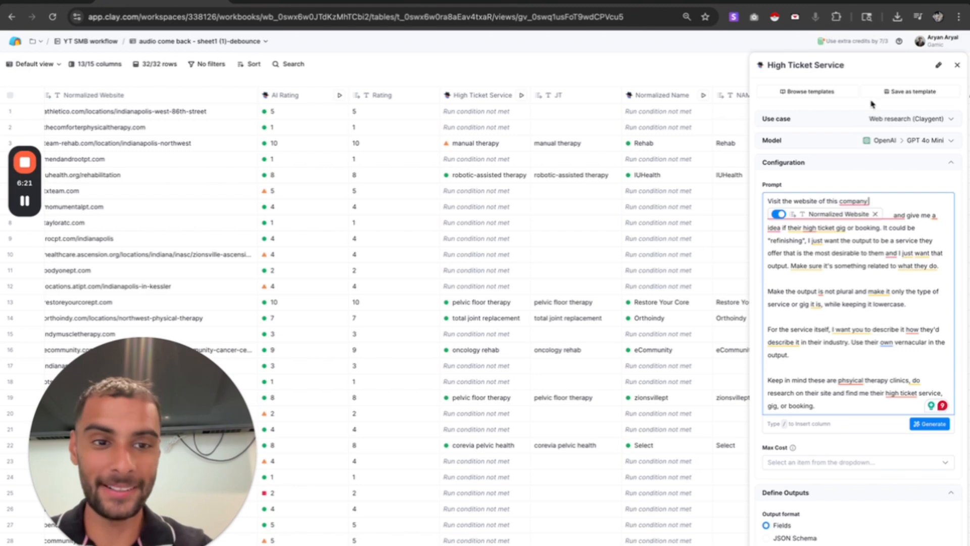
{"action": "left_click", "coordinate": [957, 65]}
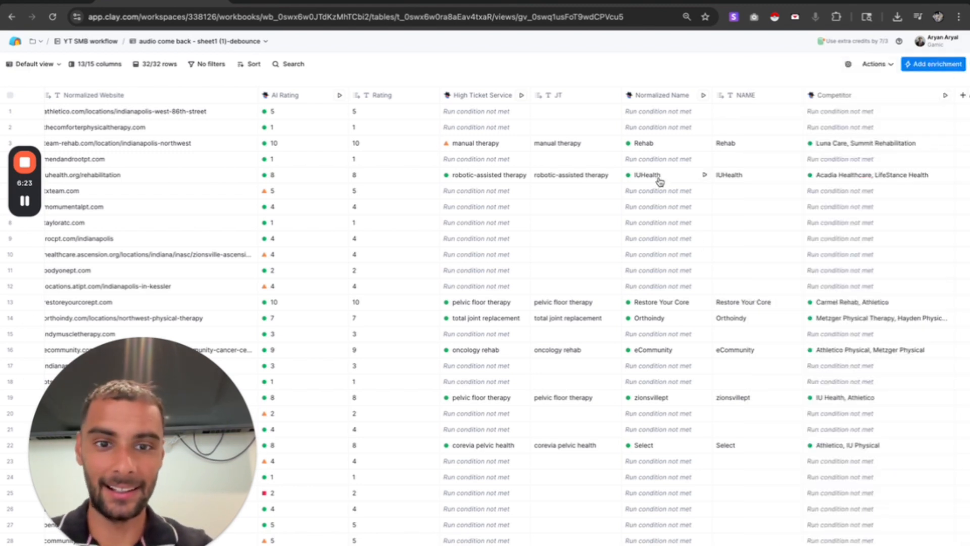
Open the Normalized Name column for editing, review its company name normalization prompt, and close the configuration
{"action": "scroll", "coordinate": [587, 166], "scroll_direction": "right", "scroll_amount": 3}
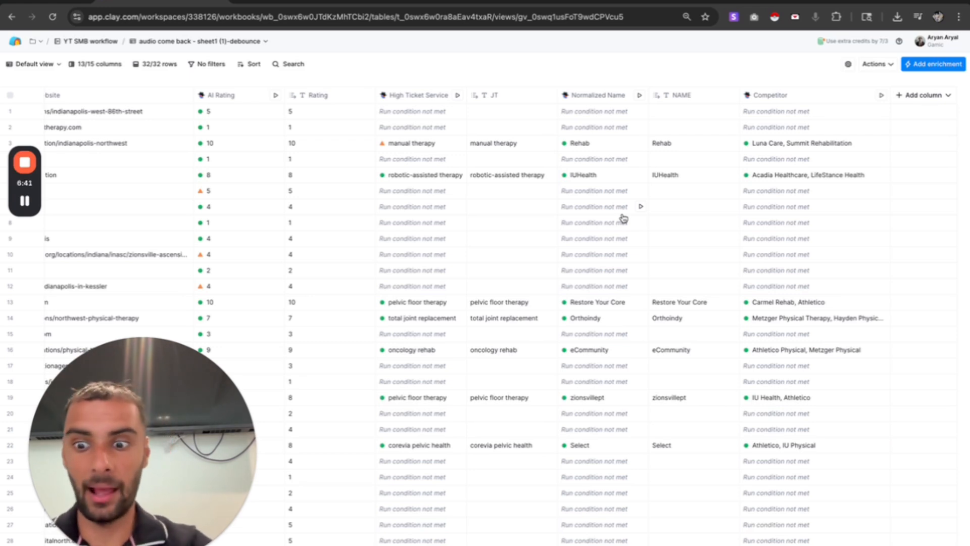
{"action": "left_click", "coordinate": [585, 97]}
{"action": "left_click", "coordinate": [578, 130]}
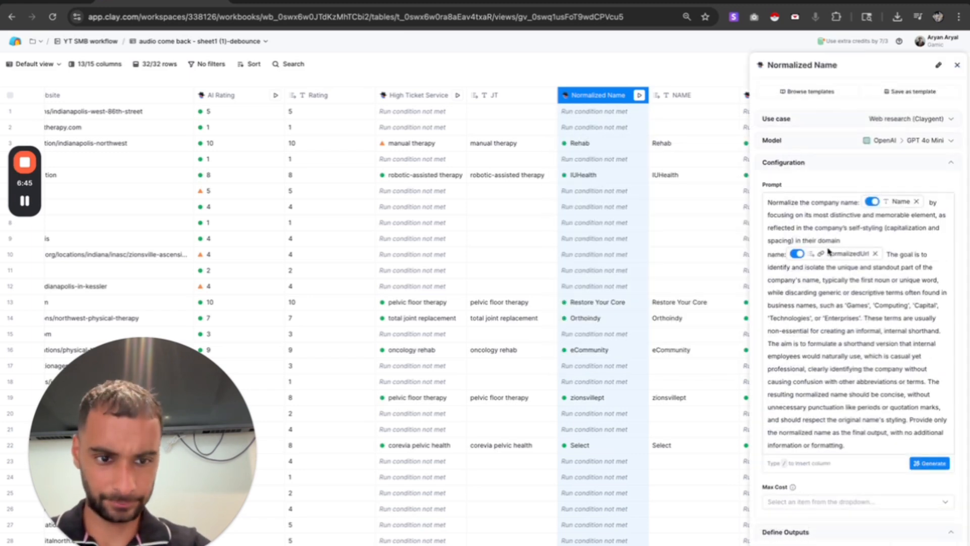
{"action": "left_click_drag", "start_coordinate": [783, 204], "coordinate": [821, 219]}
{"action": "left_click", "coordinate": [857, 228]}
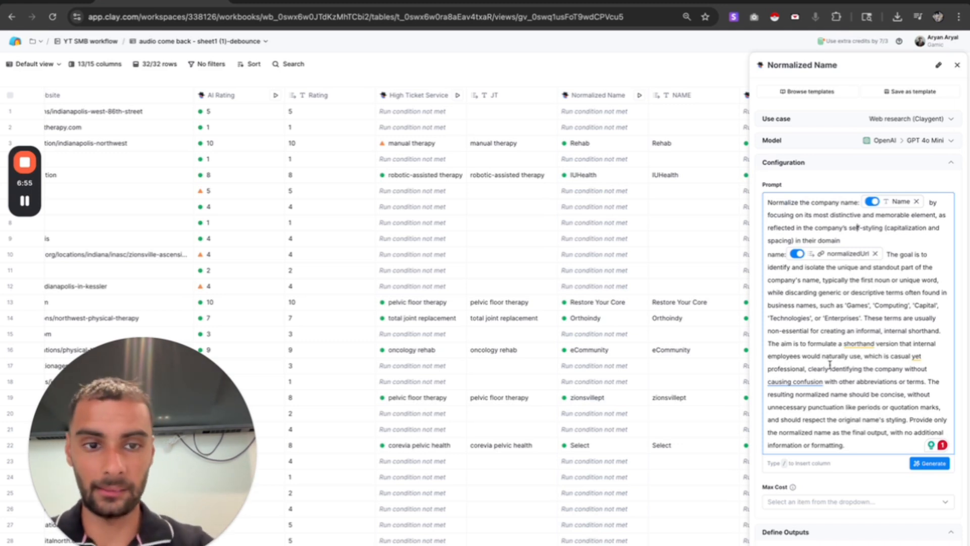
{"action": "left_click", "coordinate": [957, 65]}
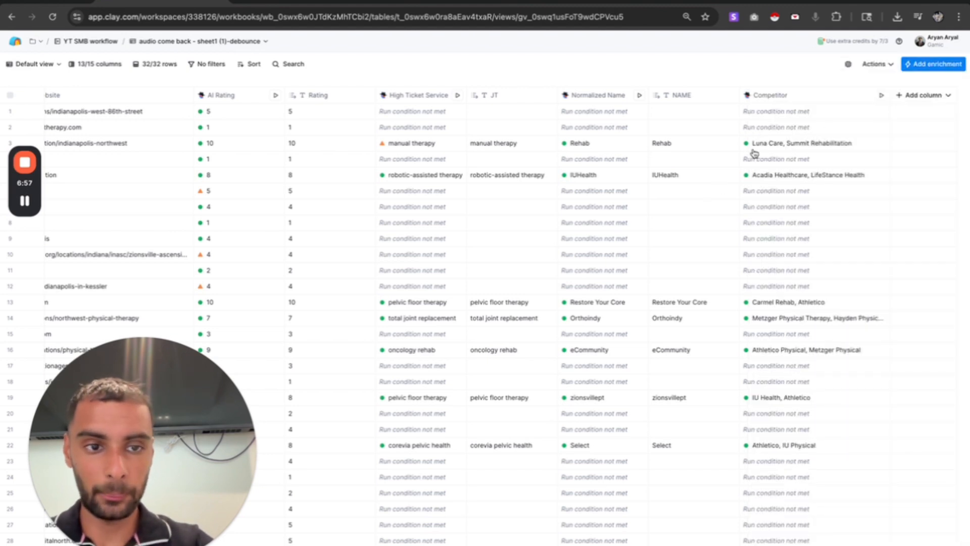
Open the Competitor column for editing and review its prompt for finding nearby competitors
{"action": "left_click", "coordinate": [791, 99]}
{"action": "left_click", "coordinate": [782, 133]}
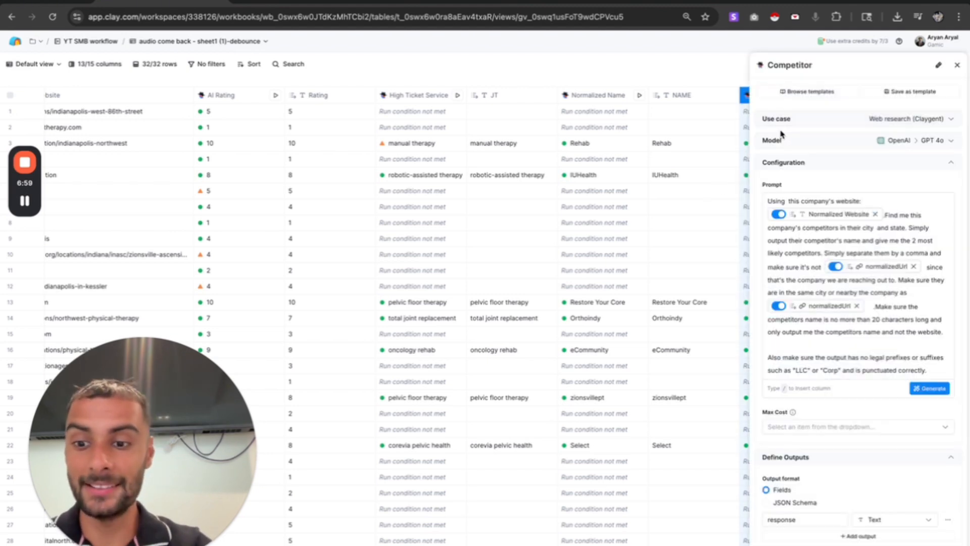
{"action": "scroll", "coordinate": [481, 302], "scroll_direction": "right", "scroll_amount": 5}
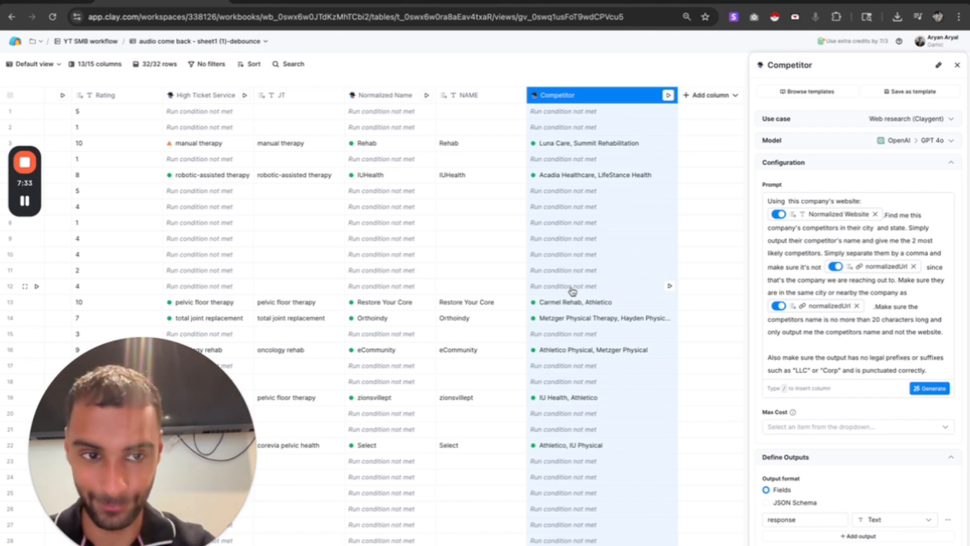
{"action": "left_click_drag", "start_coordinate": [799, 201], "coordinate": [927, 203]}
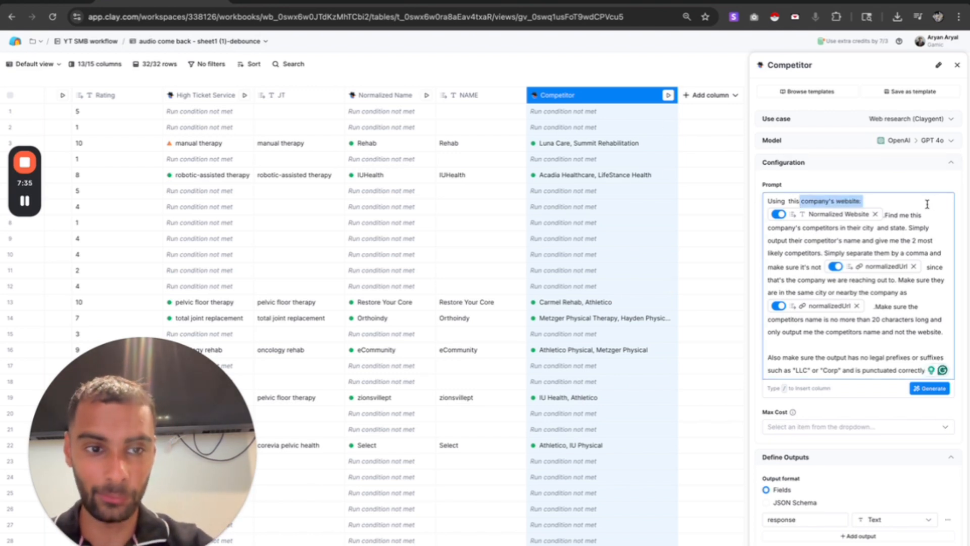
{"action": "left_click", "coordinate": [799, 238]}
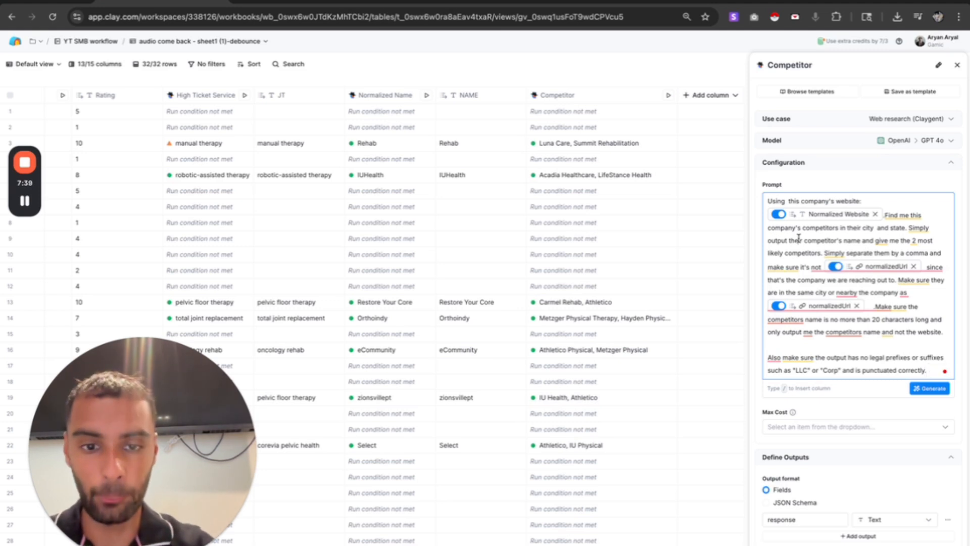
View the cell details of the Competitor result in row 13 and close them
{"action": "left_click", "coordinate": [573, 304]}
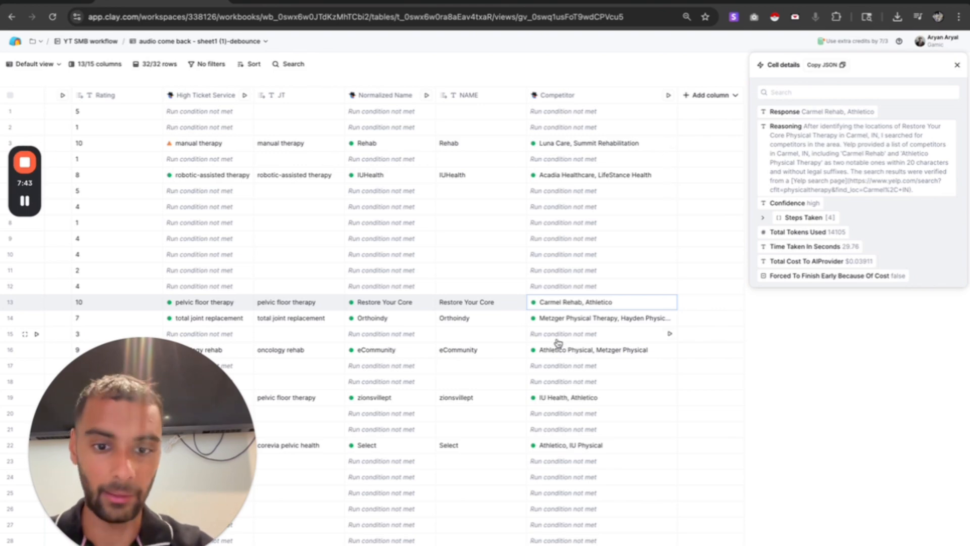
{"action": "scroll", "coordinate": [558, 344], "scroll_direction": "down", "scroll_amount": 2}
{"action": "scroll", "coordinate": [558, 344], "scroll_direction": "left", "scroll_amount": 5}
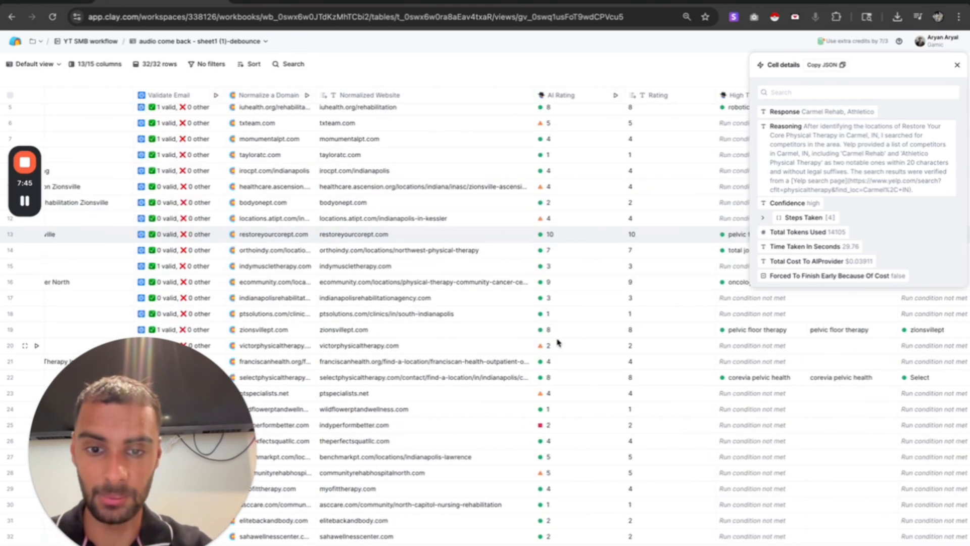
{"action": "scroll", "coordinate": [558, 343], "scroll_direction": "right", "scroll_amount": 5}
{"action": "left_click", "coordinate": [957, 65]}
Compare the rows' AI Rating values with their High Ticket Service, Normalized Name and Competitor results across the table
{"action": "scroll", "coordinate": [594, 232], "scroll_direction": "left", "scroll_amount": 5}
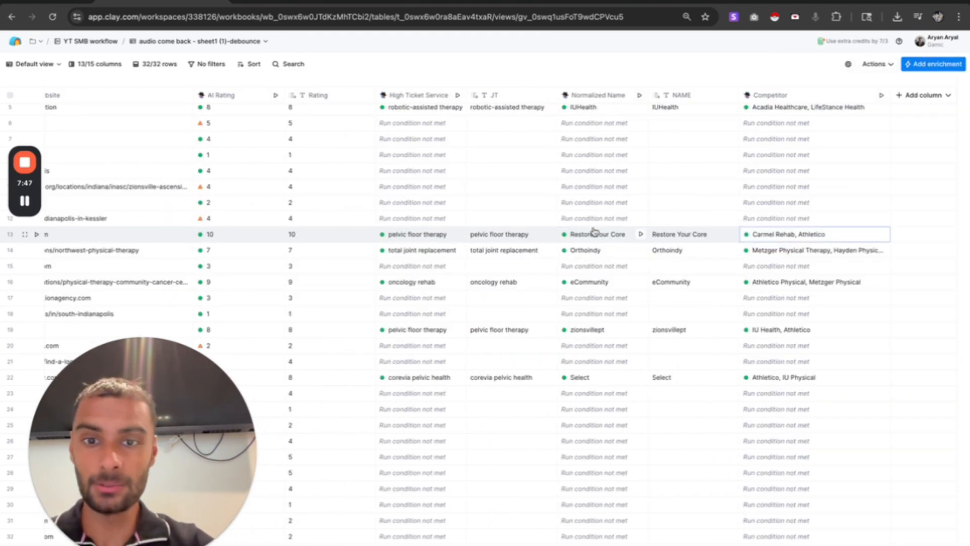
{"action": "scroll", "coordinate": [594, 232], "scroll_direction": "right", "scroll_amount": 3}
{"action": "scroll", "coordinate": [595, 231], "scroll_direction": "up", "scroll_amount": 2}
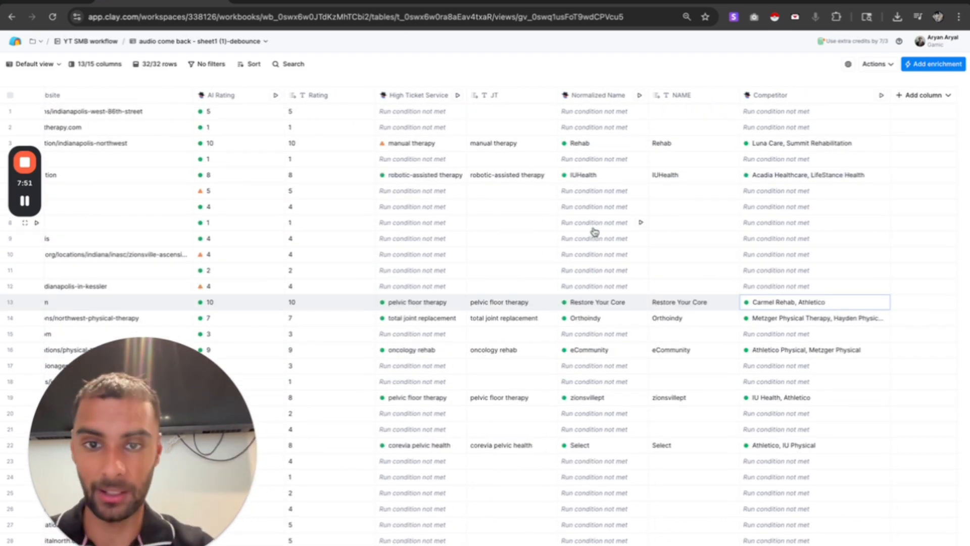
{"action": "scroll", "coordinate": [594, 231], "scroll_direction": "left", "scroll_amount": 5}
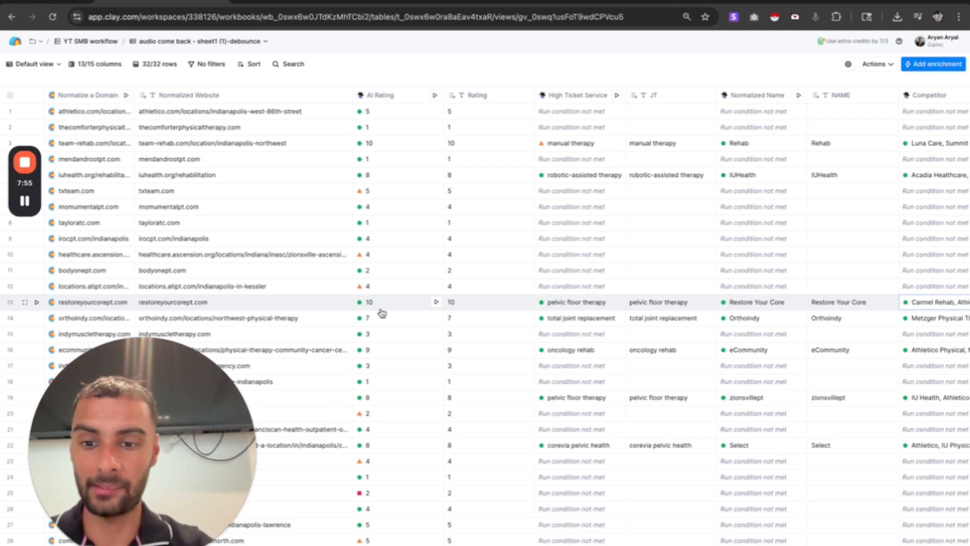
{"action": "scroll", "coordinate": [382, 313], "scroll_direction": "right", "scroll_amount": 3}
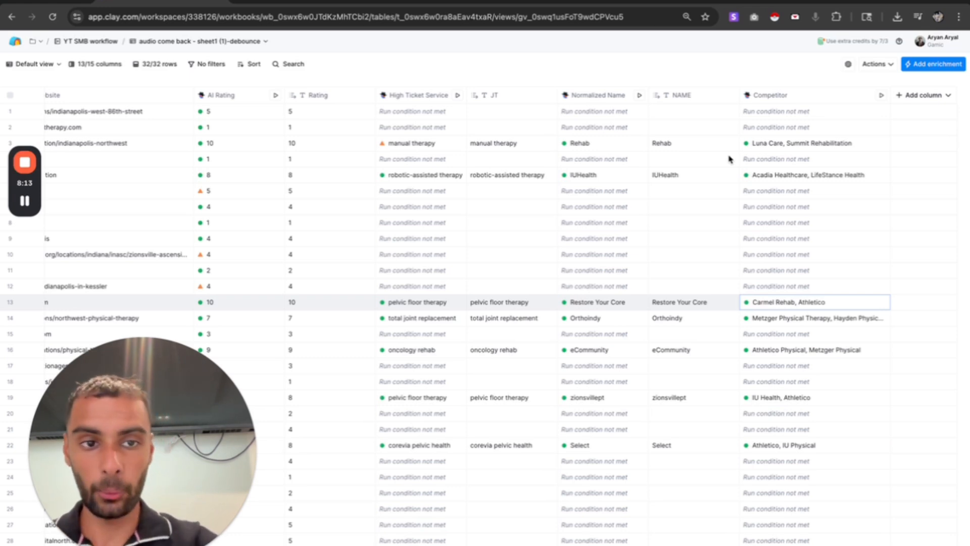
Reopen the High Ticket Service column for editing and examine the Only run if condition in its run settings
{"action": "scroll", "coordinate": [728, 160], "scroll_direction": "left", "scroll_amount": 5}
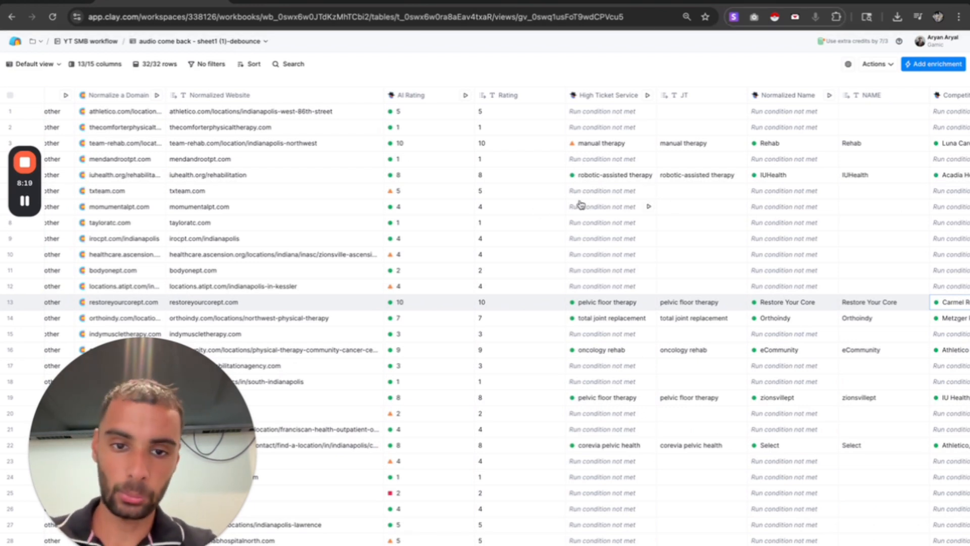
{"action": "left_click", "coordinate": [597, 99]}
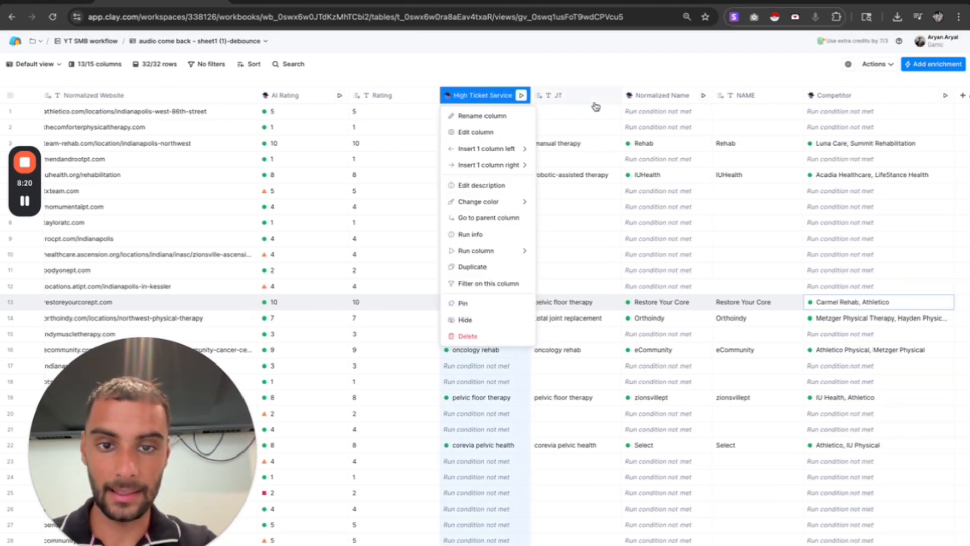
{"action": "left_click", "coordinate": [493, 133]}
{"action": "scroll", "coordinate": [821, 371], "scroll_direction": "down", "scroll_amount": 3}
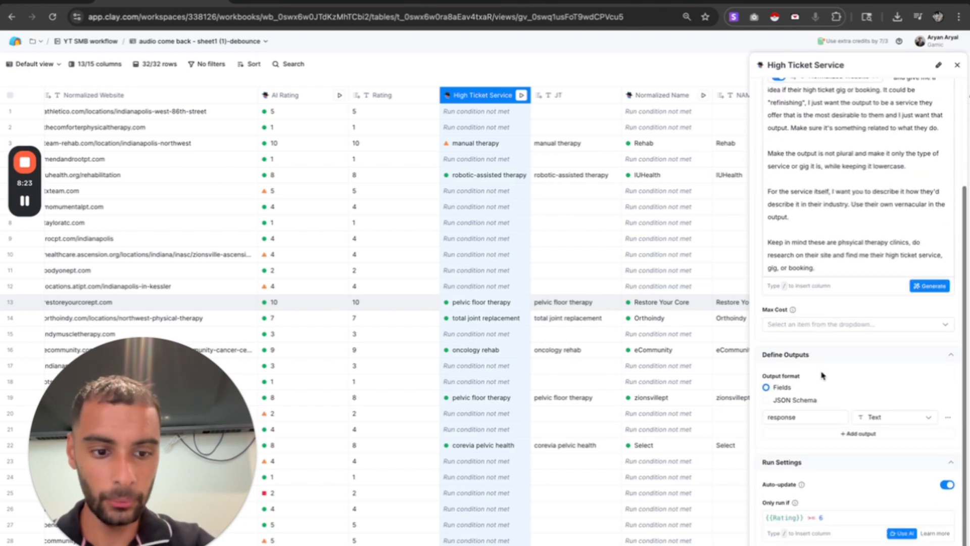
{"action": "scroll", "coordinate": [484, 350], "scroll_direction": "left", "scroll_amount": 3}
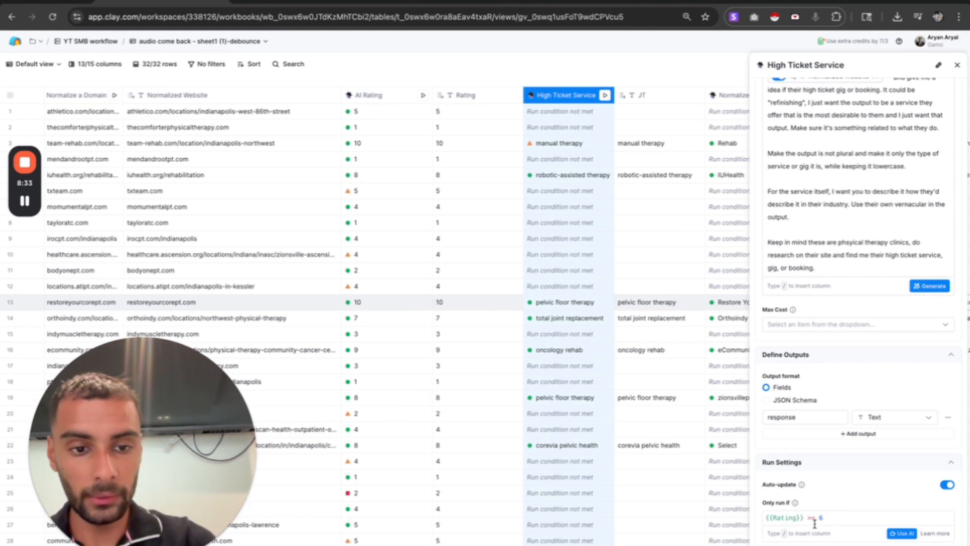
Compare the High Ticket Service run condition with the rows' ratings and results, and reread the column's prompt
{"action": "scroll", "coordinate": [610, 316], "scroll_direction": "right", "scroll_amount": 3}
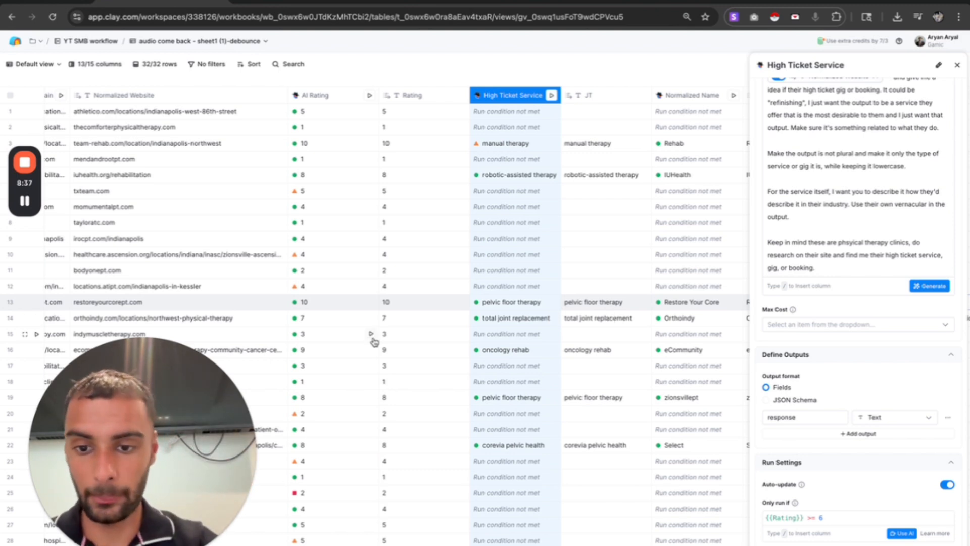
{"action": "scroll", "coordinate": [373, 340], "scroll_direction": "down", "scroll_amount": 2}
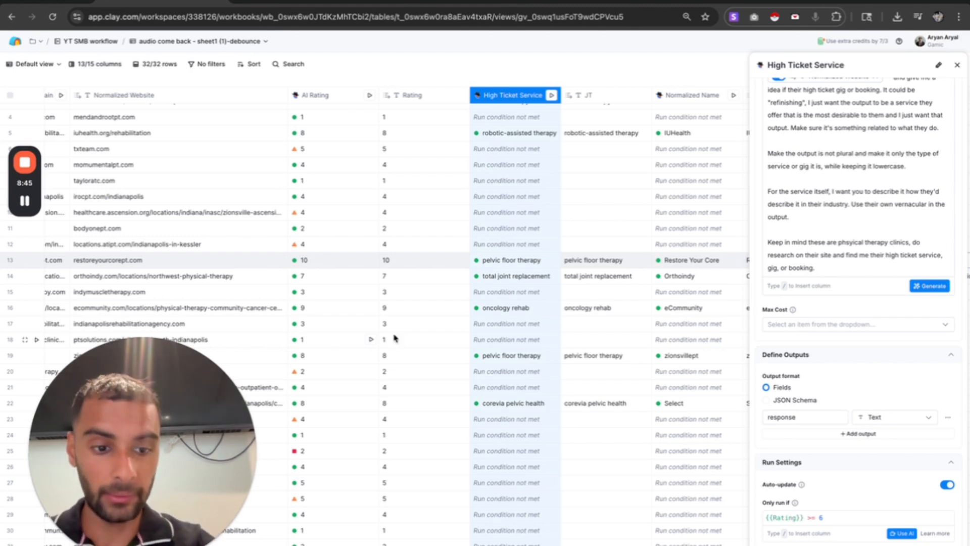
{"action": "scroll", "coordinate": [780, 472], "scroll_direction": "up", "scroll_amount": 2}
{"action": "scroll", "coordinate": [781, 472], "scroll_direction": "up", "scroll_amount": 2}
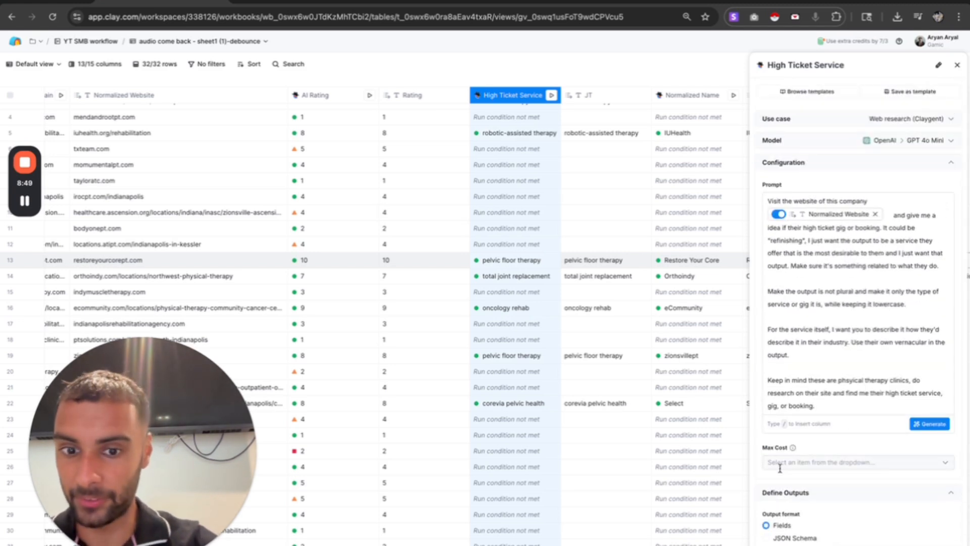
View the cell details of the High Ticket Service result in row 13, including the AI provider cost, and close them
{"action": "scroll", "coordinate": [561, 359], "scroll_direction": "right", "scroll_amount": 3}
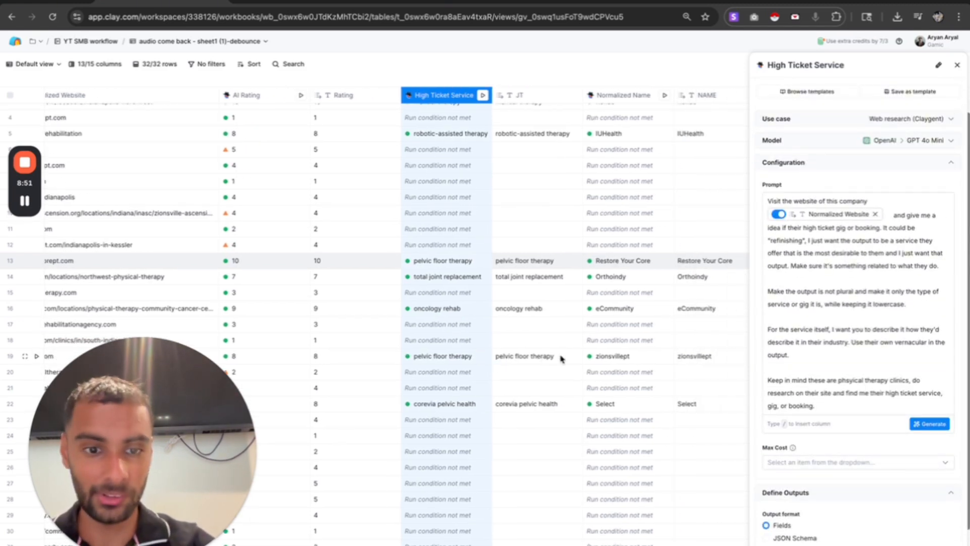
{"action": "left_click", "coordinate": [551, 347]}
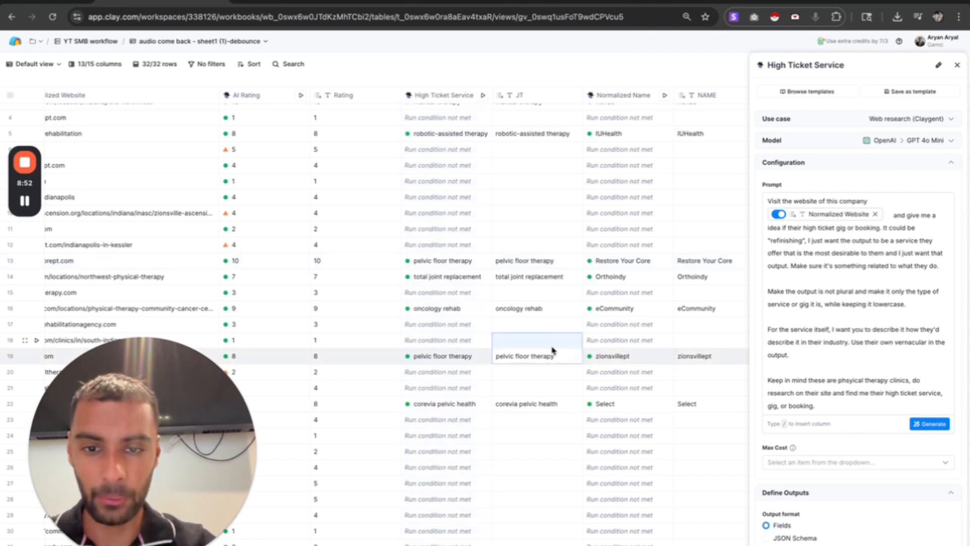
{"action": "left_click", "coordinate": [425, 251]}
{"action": "left_click", "coordinate": [425, 261]}
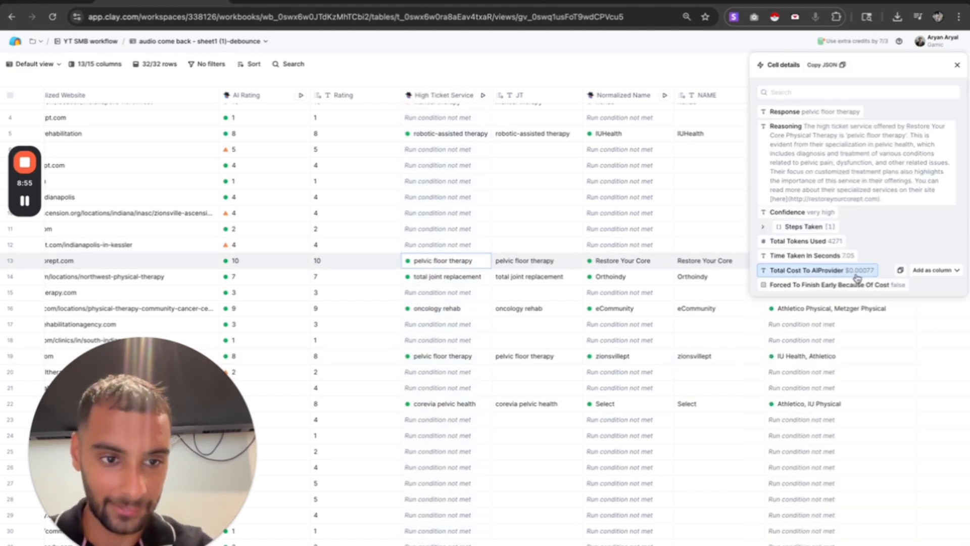
{"action": "left_click", "coordinate": [959, 68]}
Review the whole lead table from the EMAIL and Validate Email columns across to the Competitor results
{"action": "scroll", "coordinate": [455, 281], "scroll_direction": "up", "scroll_amount": 3}
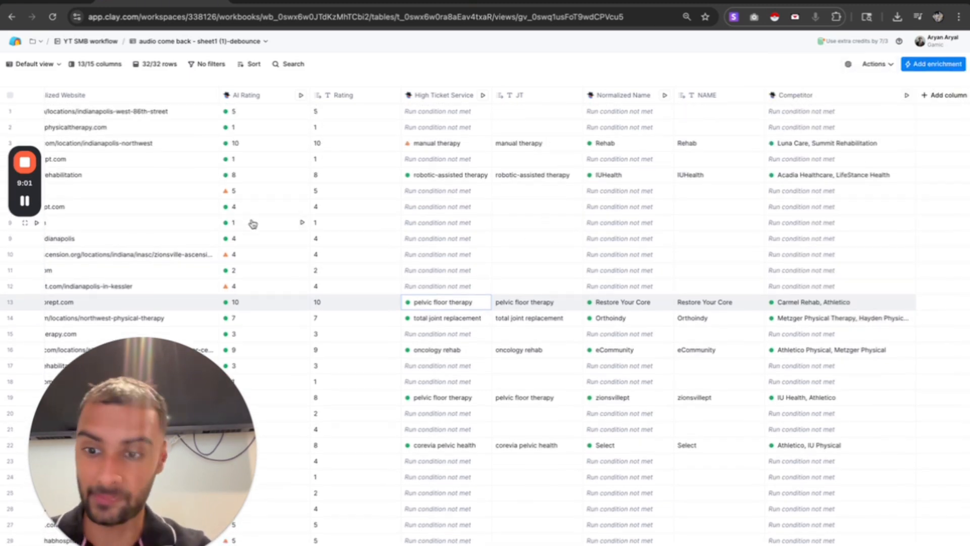
{"action": "scroll", "coordinate": [246, 230], "scroll_direction": "left", "scroll_amount": 10}
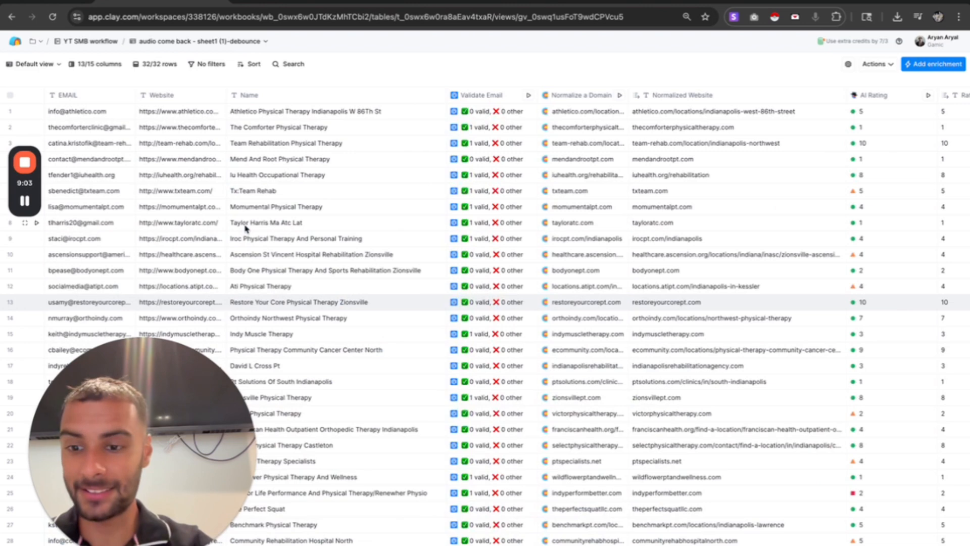
{"action": "scroll", "coordinate": [246, 228], "scroll_direction": "right", "scroll_amount": 6}
{"action": "scroll", "coordinate": [246, 228], "scroll_direction": "right", "scroll_amount": 5}
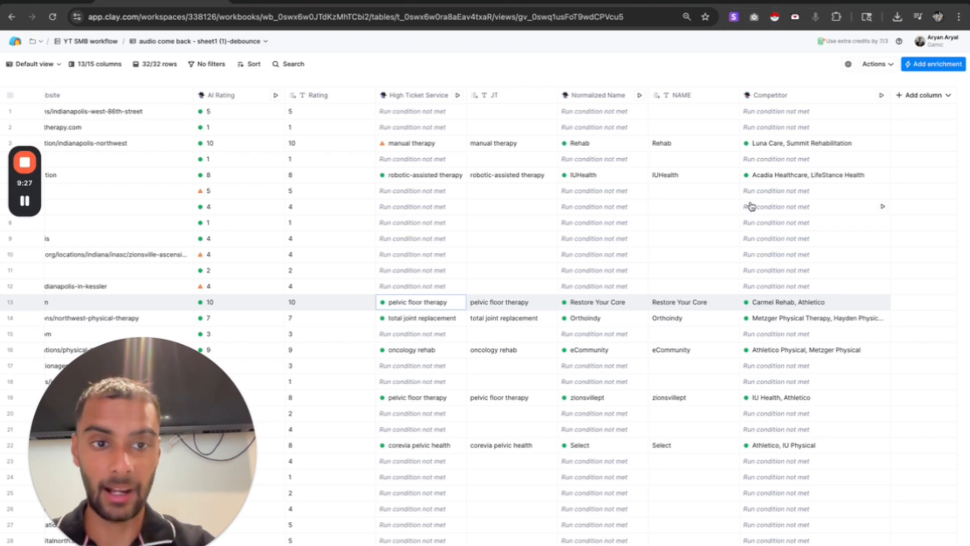
{"action": "scroll", "coordinate": [750, 206], "scroll_direction": "left", "scroll_amount": 10}
{"action": "scroll", "coordinate": [750, 206], "scroll_direction": "right", "scroll_amount": 10}
{"action": "scroll", "coordinate": [750, 205], "scroll_direction": "left", "scroll_amount": 10}
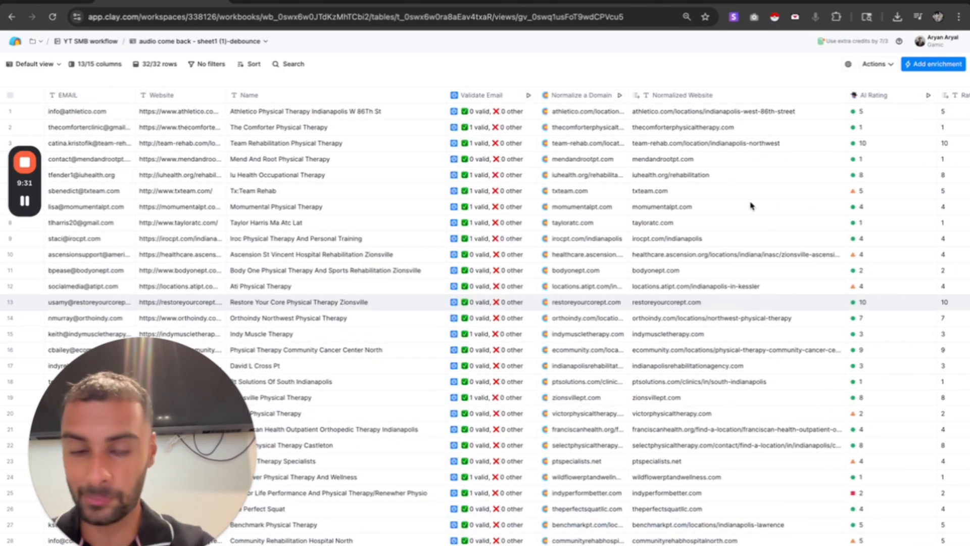
{"action": "scroll", "coordinate": [750, 206], "scroll_direction": "right", "scroll_amount": 10}
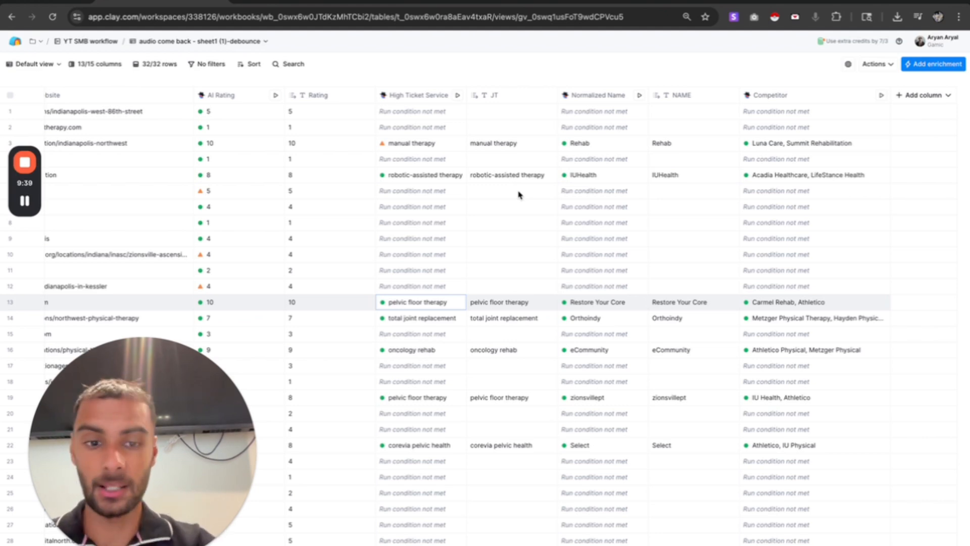
Switch to the Exploded_Law_Firms_from_Clay_Export table and examine the cleaned law firm names in its first rows
{"action": "left_click", "coordinate": [250, 4]}
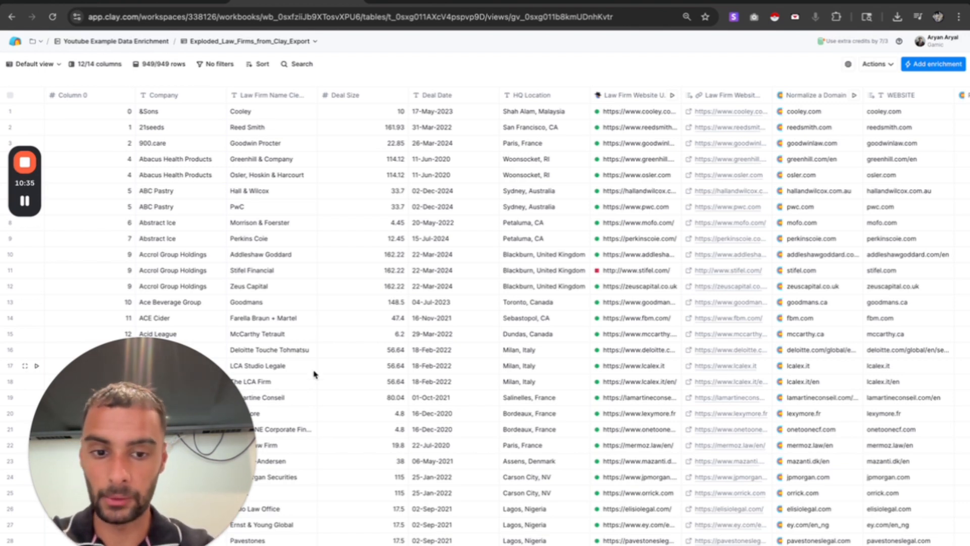
{"action": "left_click", "coordinate": [306, 352]}
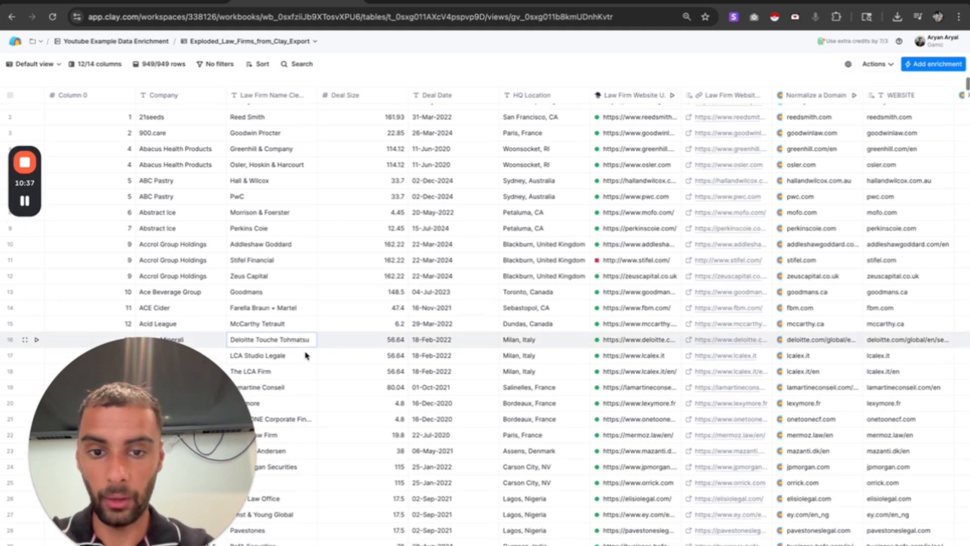
{"action": "left_click", "coordinate": [269, 130]}
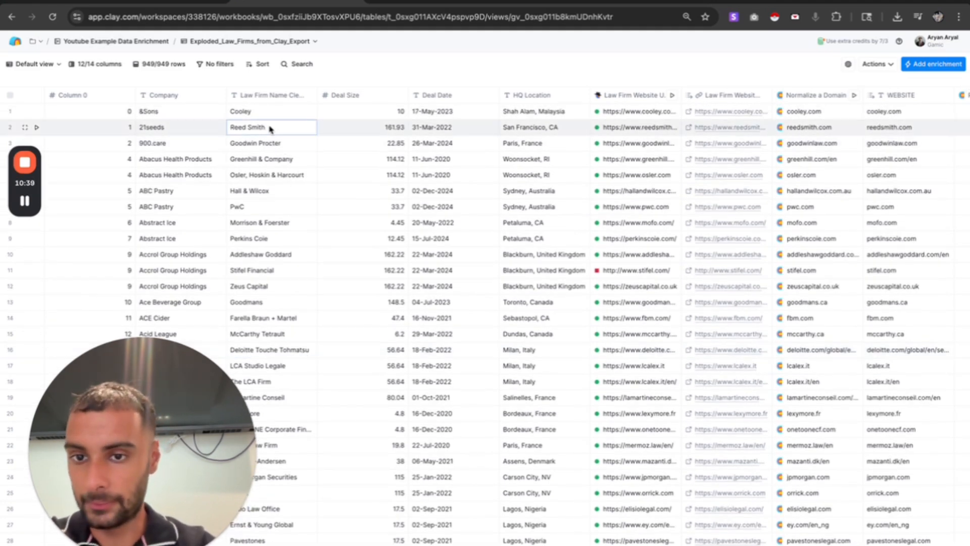
{"action": "left_click", "coordinate": [264, 116]}
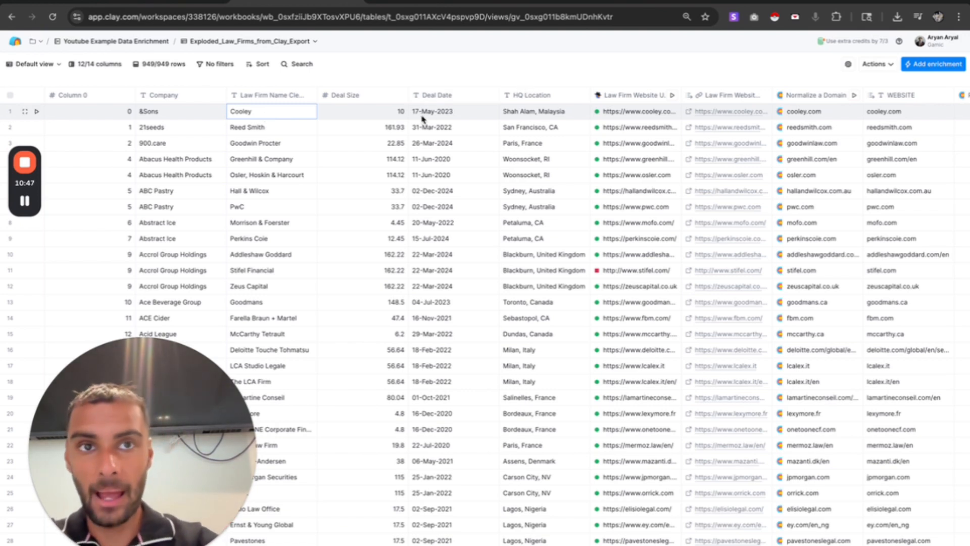
{"action": "double_click", "coordinate": [252, 126]}
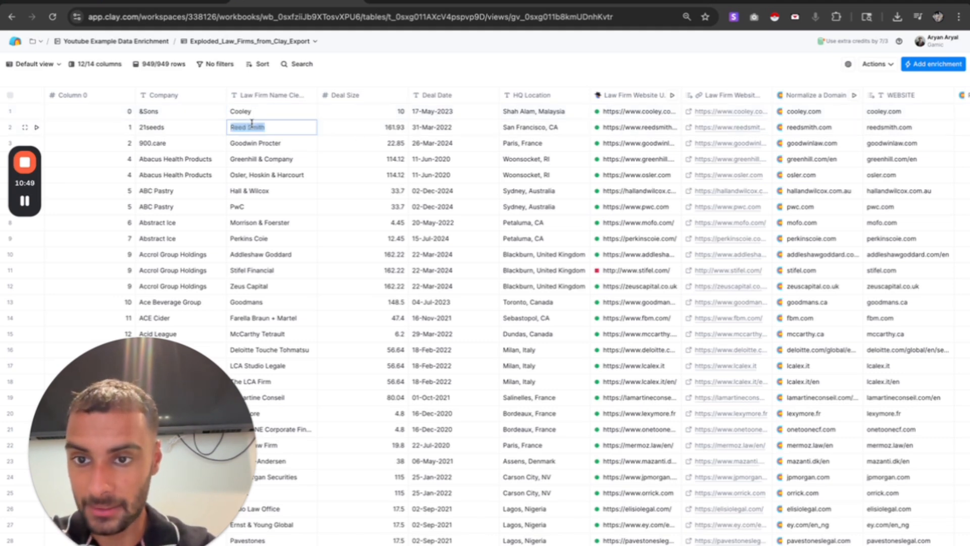
{"action": "left_click", "coordinate": [252, 115]}
Open the Law Firm Website URL column for editing, review its model and prompt, and close its settings
{"action": "scroll", "coordinate": [268, 113], "scroll_direction": "right", "scroll_amount": 3}
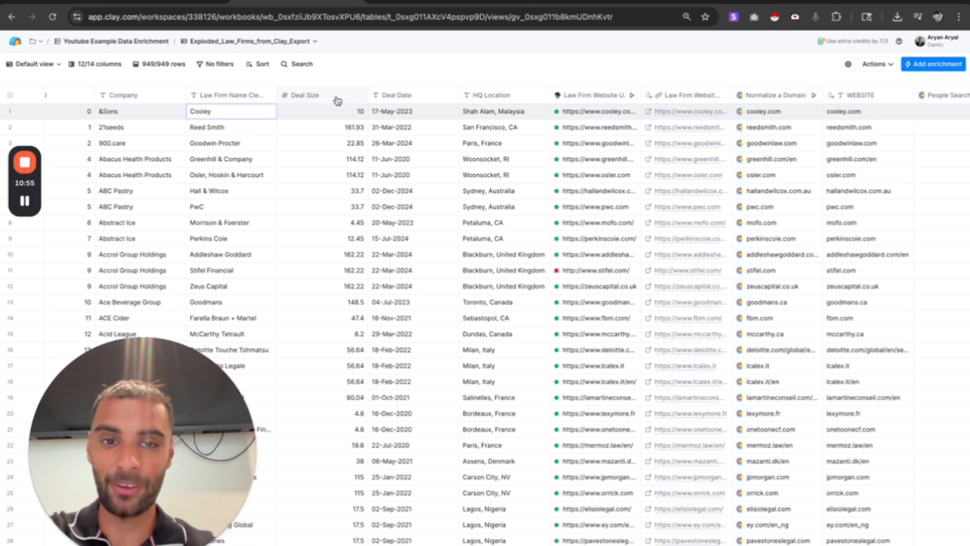
{"action": "left_click", "coordinate": [574, 95]}
{"action": "left_click", "coordinate": [501, 131]}
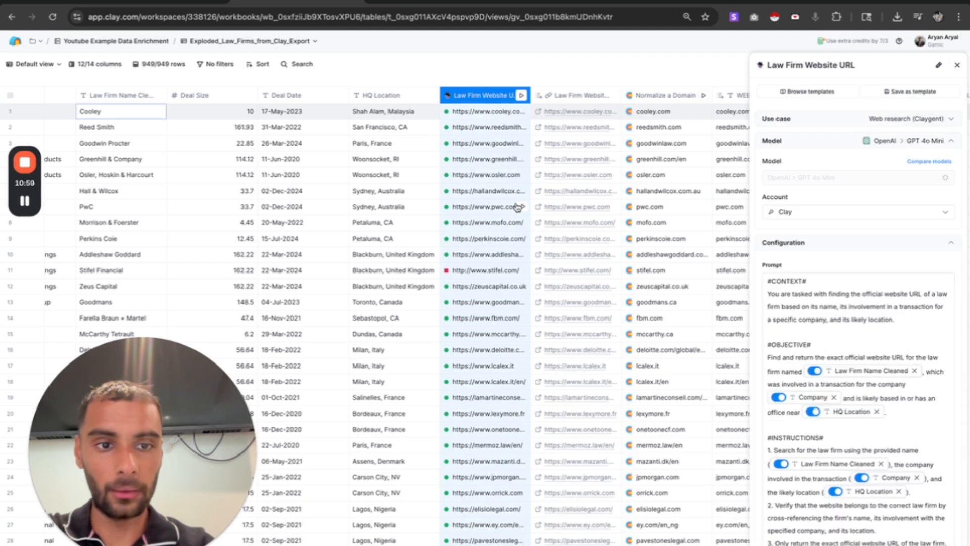
{"action": "scroll", "coordinate": [559, 262], "scroll_direction": "left", "scroll_amount": 4}
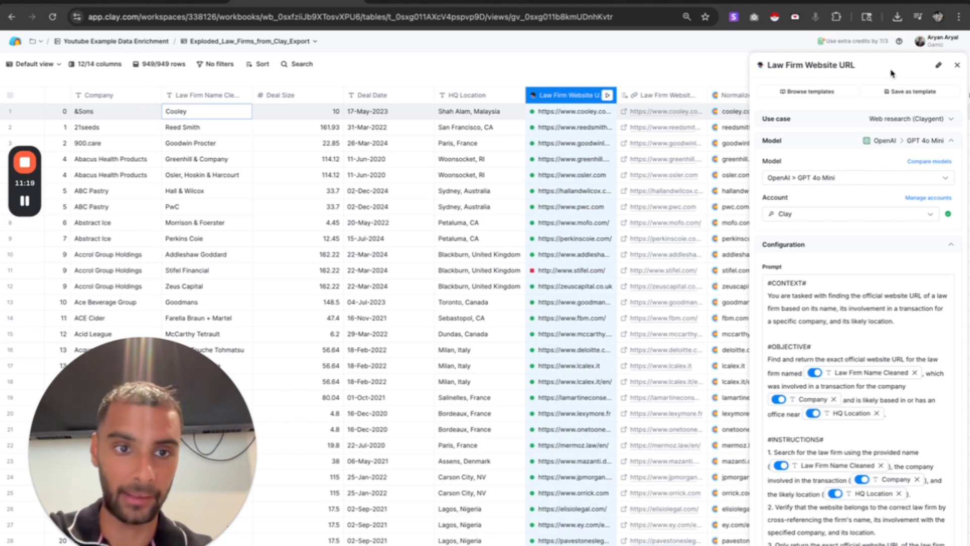
{"action": "left_click", "coordinate": [958, 65]}
Look through the law firm rows, and open and dismiss the HQ Location column's options
{"action": "scroll", "coordinate": [489, 124], "scroll_direction": "down", "scroll_amount": 10}
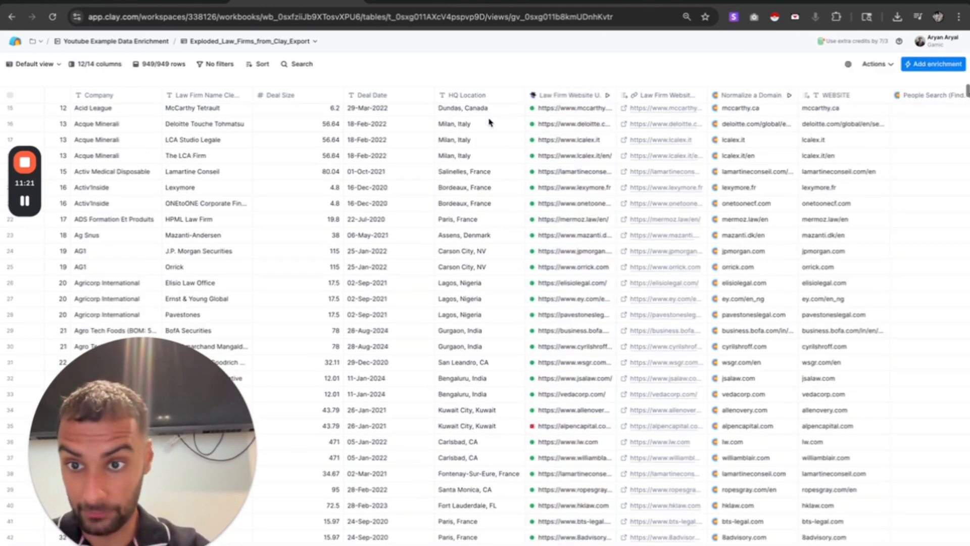
{"action": "scroll", "coordinate": [489, 124], "scroll_direction": "up", "scroll_amount": 10}
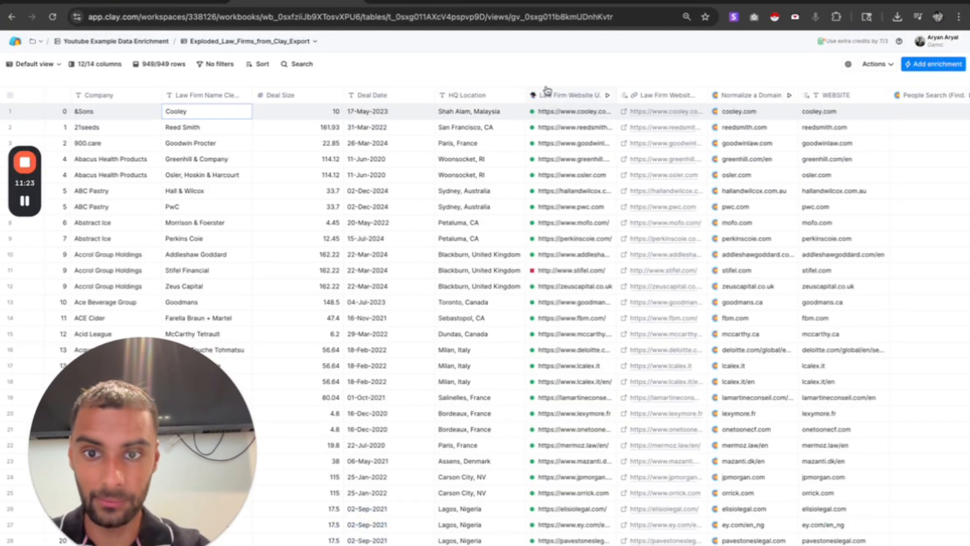
{"action": "left_click", "coordinate": [479, 95]}
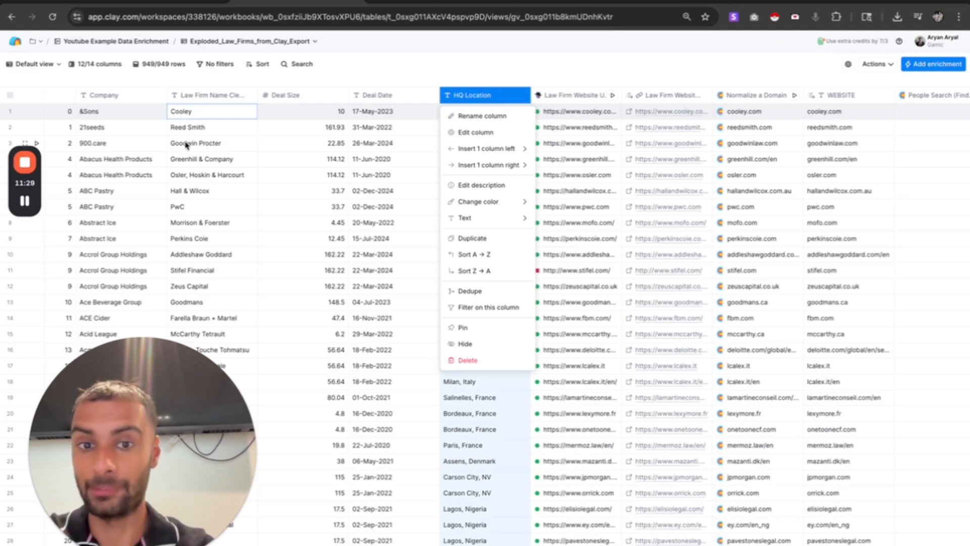
{"action": "left_click", "coordinate": [479, 68]}
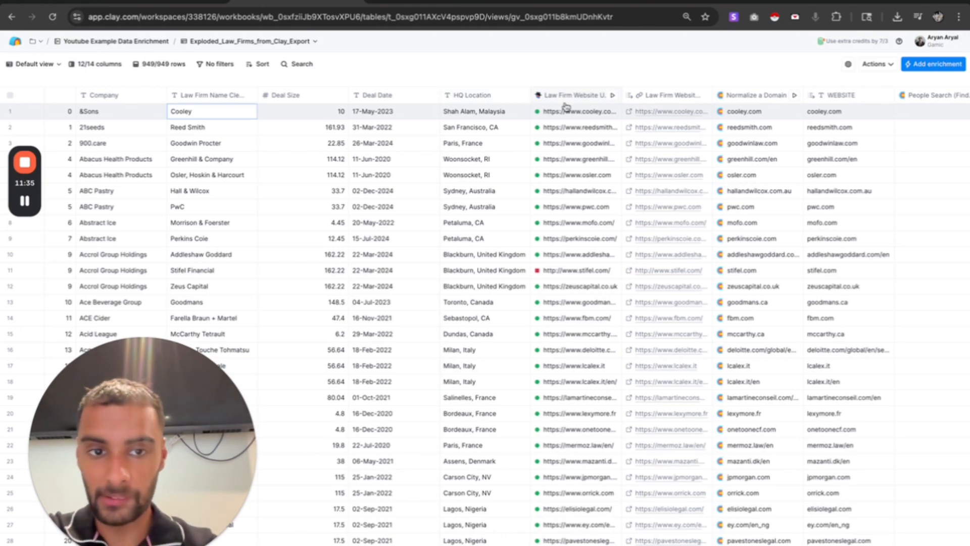
Search the enrichments for "find contac", choose Find Contacts at Company and save its results in a new table
{"action": "scroll", "coordinate": [568, 121], "scroll_direction": "right", "scroll_amount": 5}
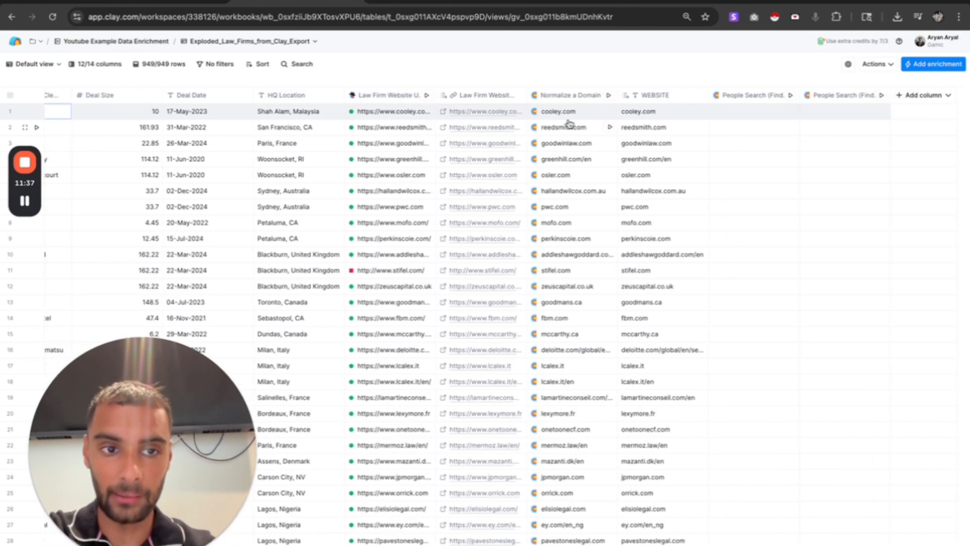
{"action": "left_click", "coordinate": [929, 65]}
{"action": "type", "text": "find contacts"}
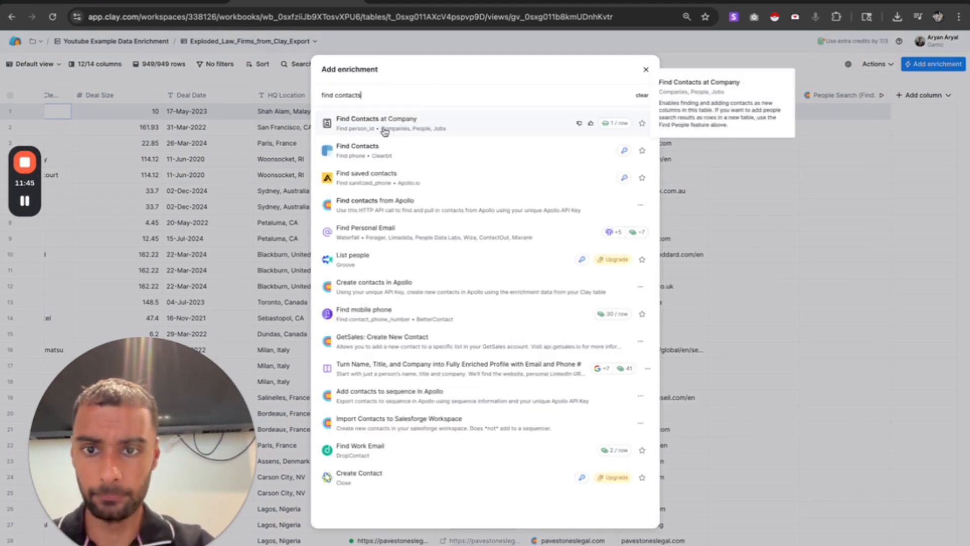
{"action": "key", "text": "ctrl+a"}
{"action": "type", "text": "contact"}
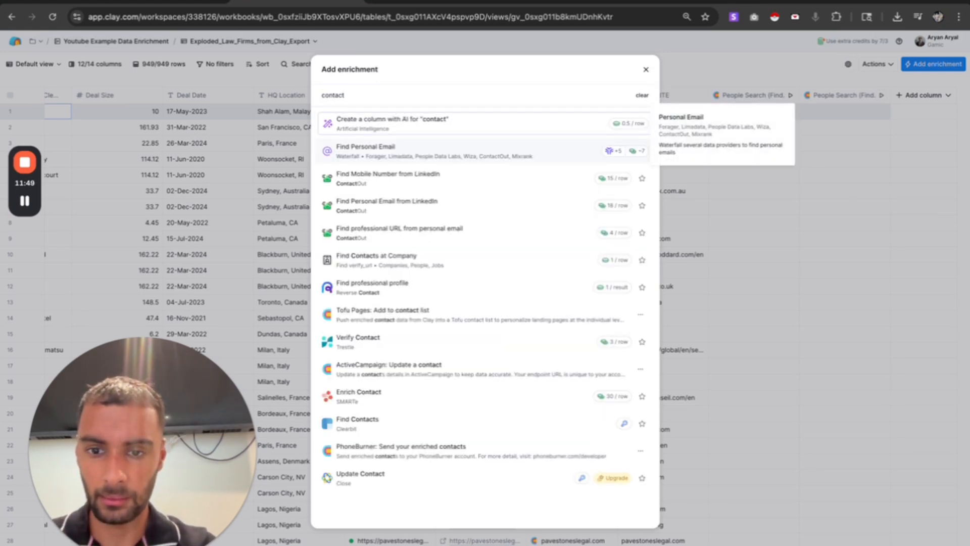
{"action": "key", "text": "ctrl+a"}
{"action": "type", "text": "find conta"}
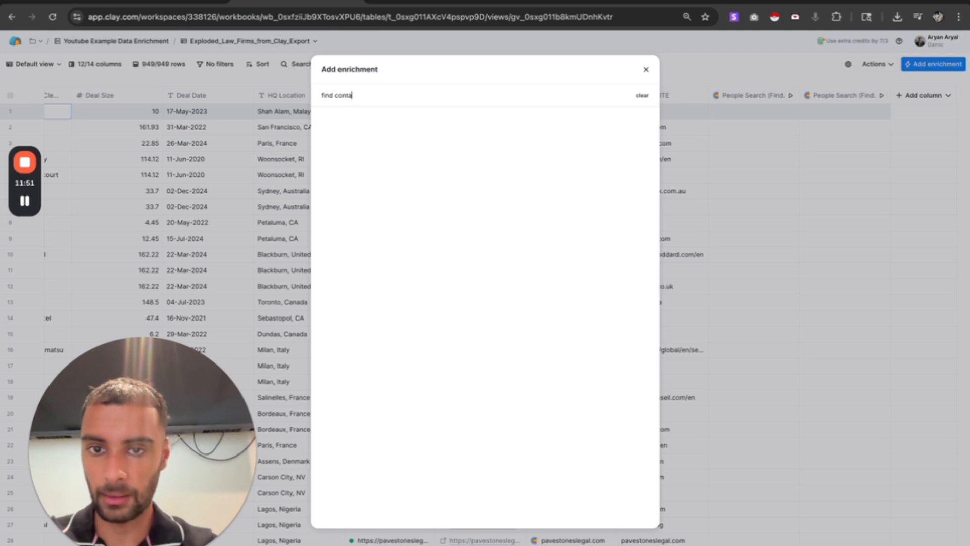
{"action": "type", "text": "c"}
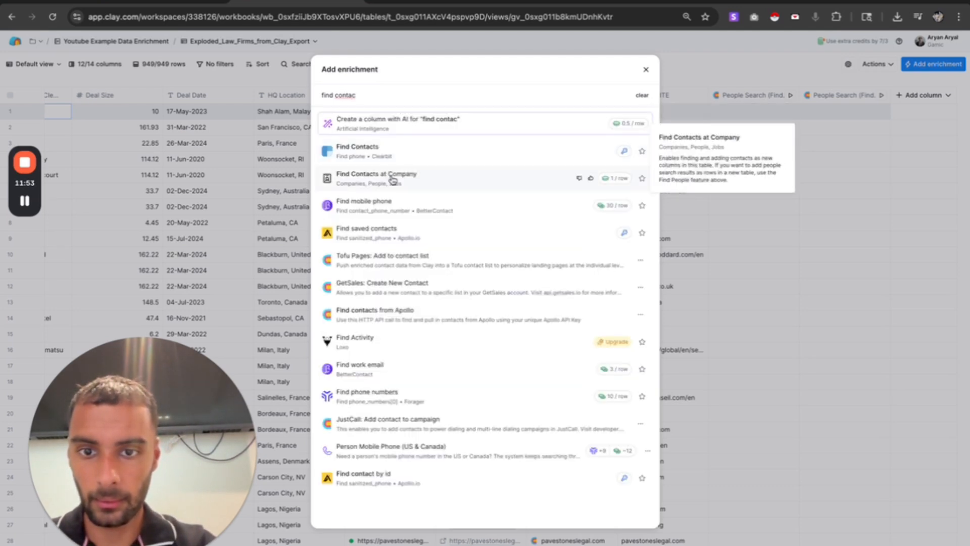
{"action": "left_click", "coordinate": [392, 179]}
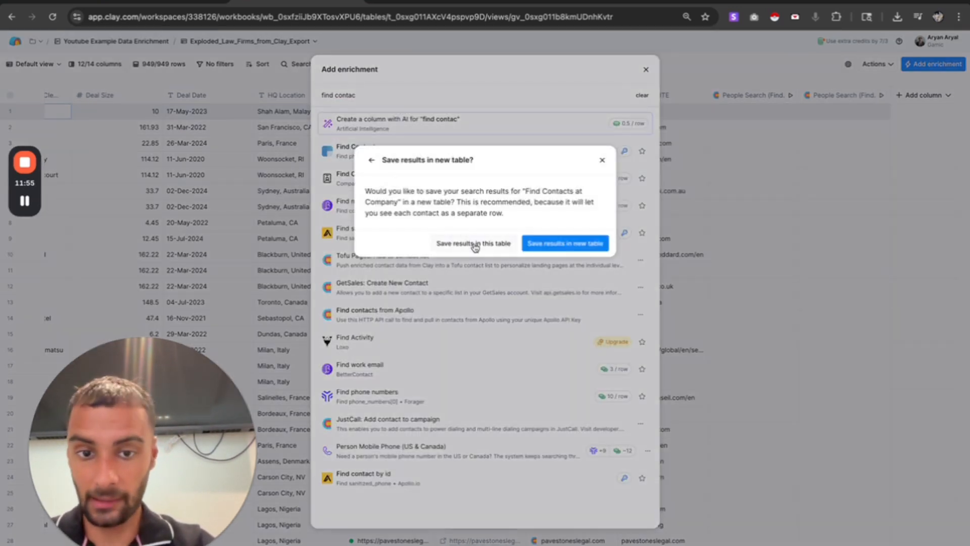
{"action": "left_click", "coordinate": [580, 242]}
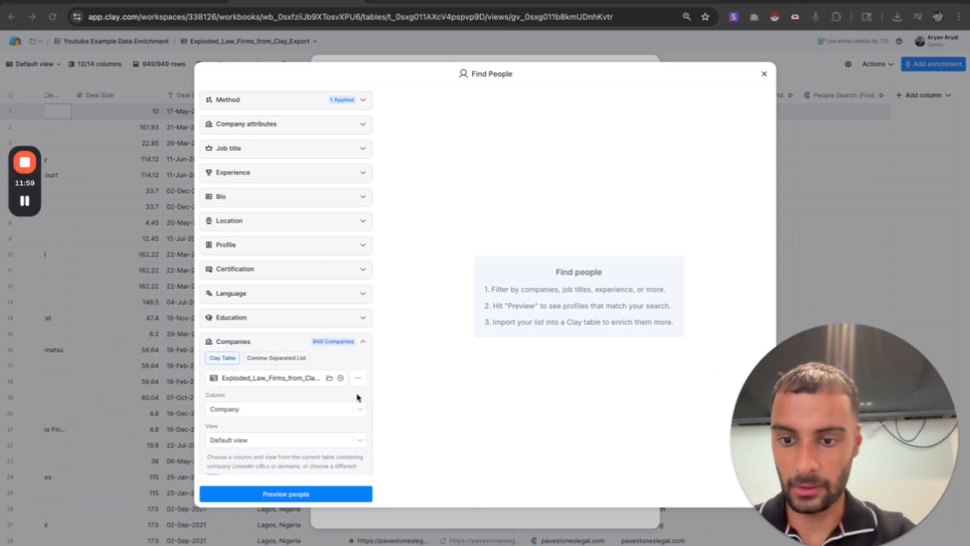
Set the people search's company column to WEBSITE, look over the job title filters, and close the search without running it
{"action": "left_click", "coordinate": [268, 413]}
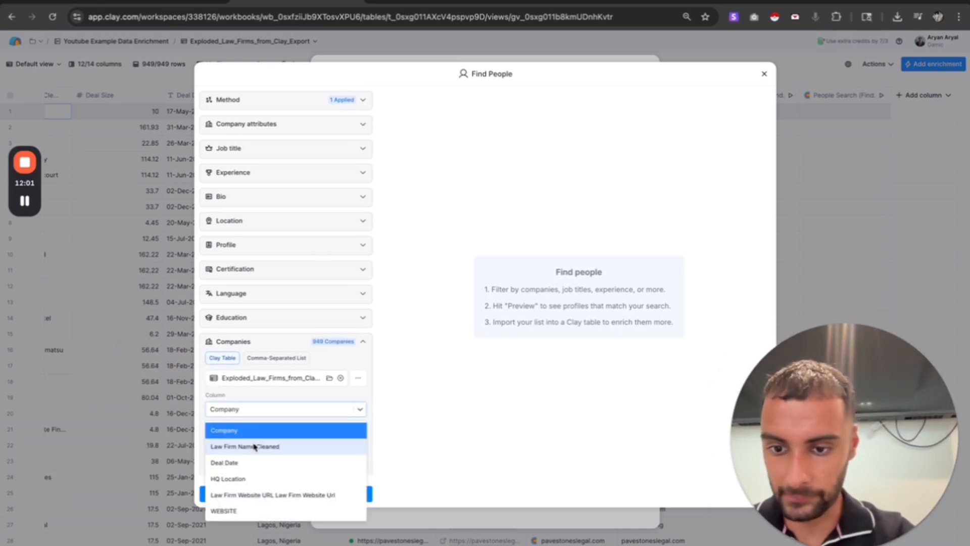
{"action": "left_click", "coordinate": [223, 510]}
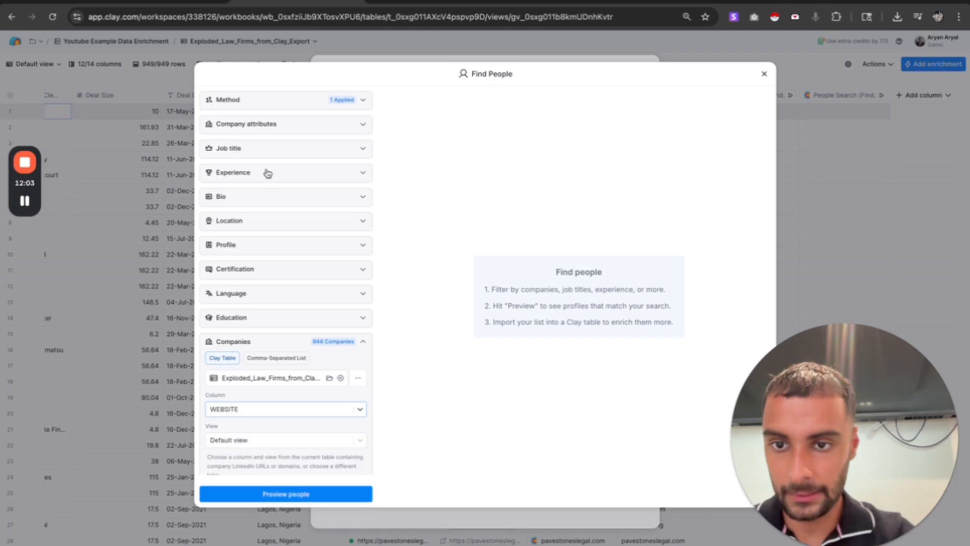
{"action": "left_click", "coordinate": [241, 148]}
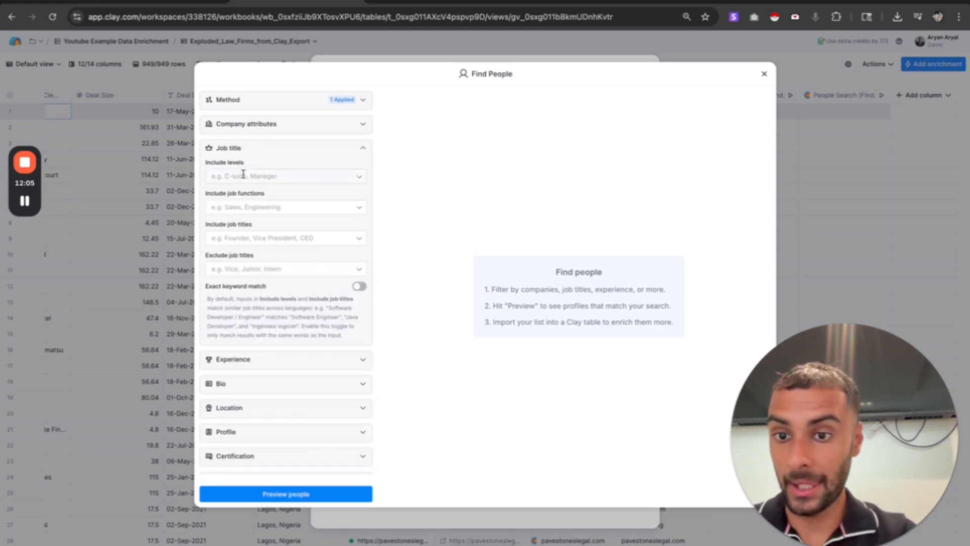
{"action": "left_click", "coordinate": [245, 206]}
{"action": "left_click", "coordinate": [234, 178]}
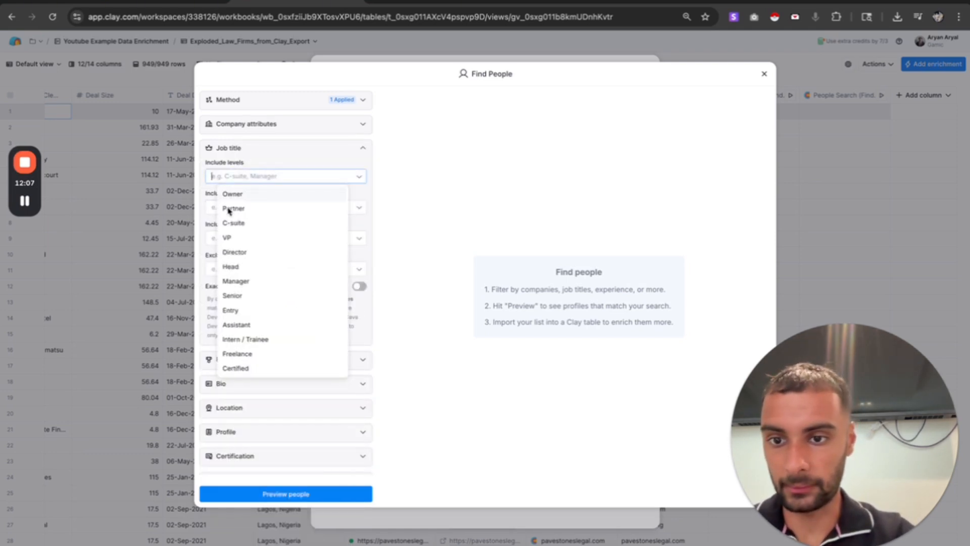
{"action": "left_click", "coordinate": [205, 238]}
{"action": "left_click", "coordinate": [224, 237]}
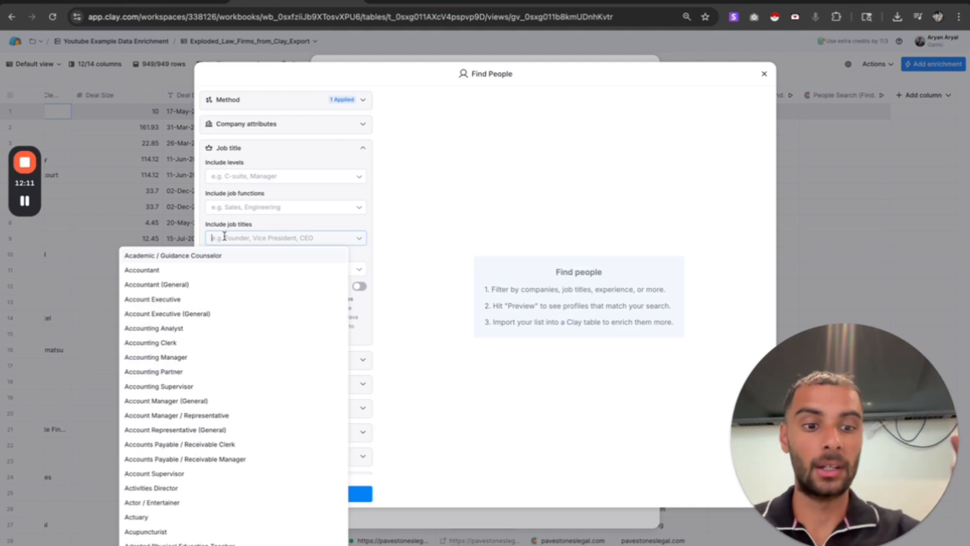
{"action": "left_click", "coordinate": [762, 75]}
{"action": "left_click", "coordinate": [762, 74]}
{"action": "left_click", "coordinate": [643, 71]}
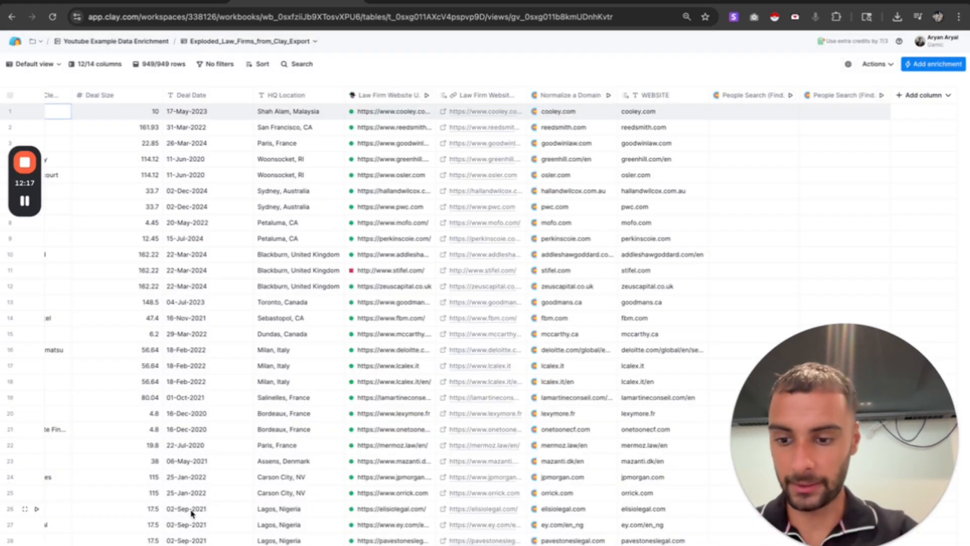
Switch to the Find People from Exploded_Law_Firms_from_Clay_Export (2) table
{"action": "left_click", "coordinate": [196, 544]}
{"action": "left_click_drag", "start_coordinate": [809, 477], "coordinate": [764, 480]}
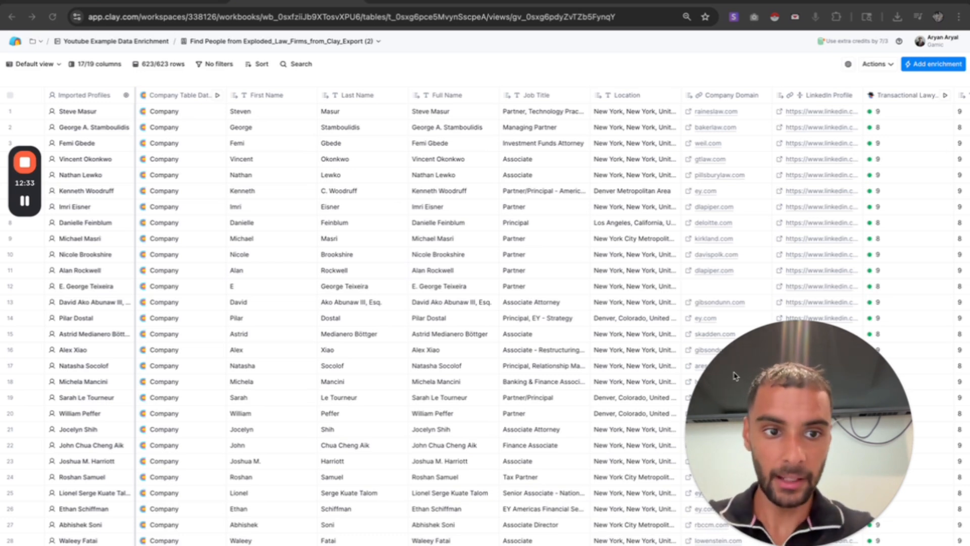
{"action": "left_click_drag", "start_coordinate": [784, 430], "coordinate": [1, 455]}
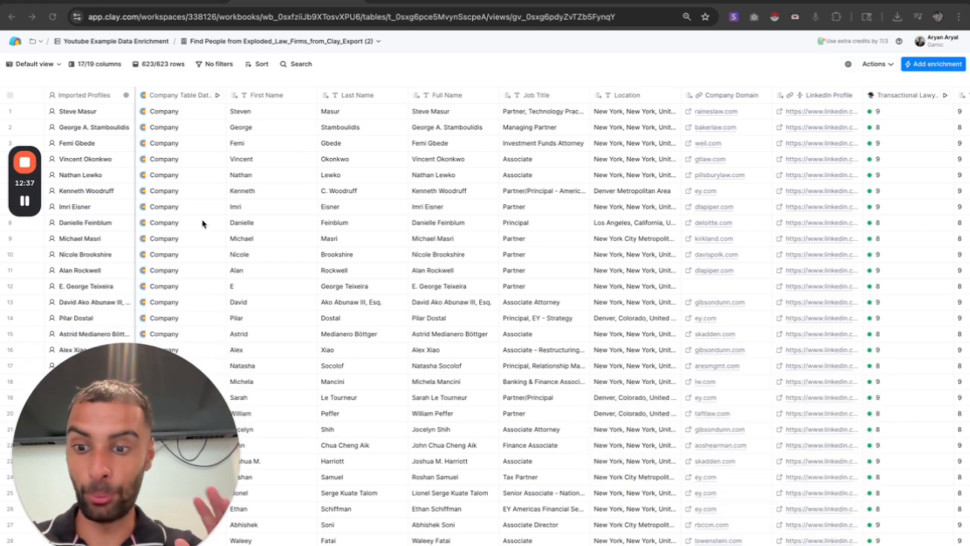
Open the Transactional Lawyer Fit Score column for editing, review its scoring prompt and lawyer description, and close its settings
{"action": "scroll", "coordinate": [357, 233], "scroll_direction": "right", "scroll_amount": 2}
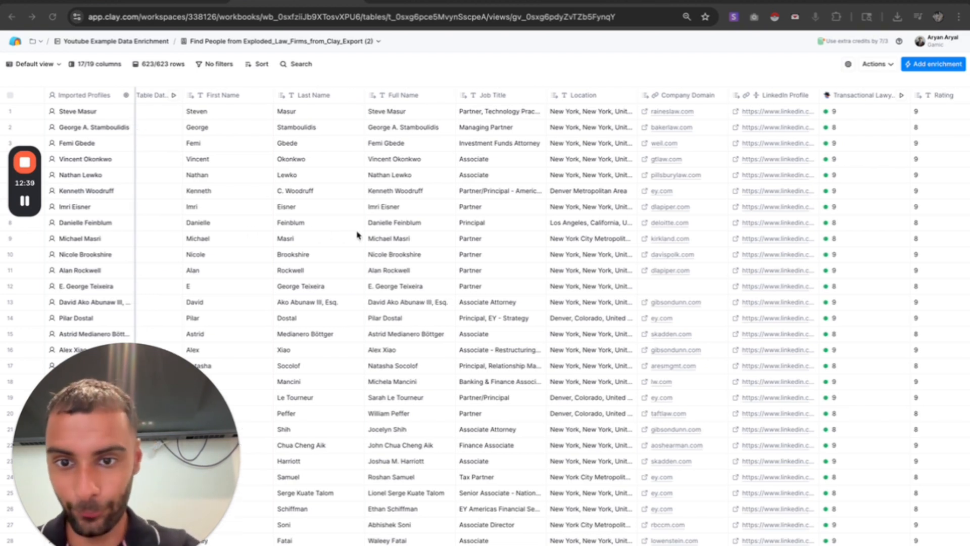
{"action": "left_click", "coordinate": [851, 97]}
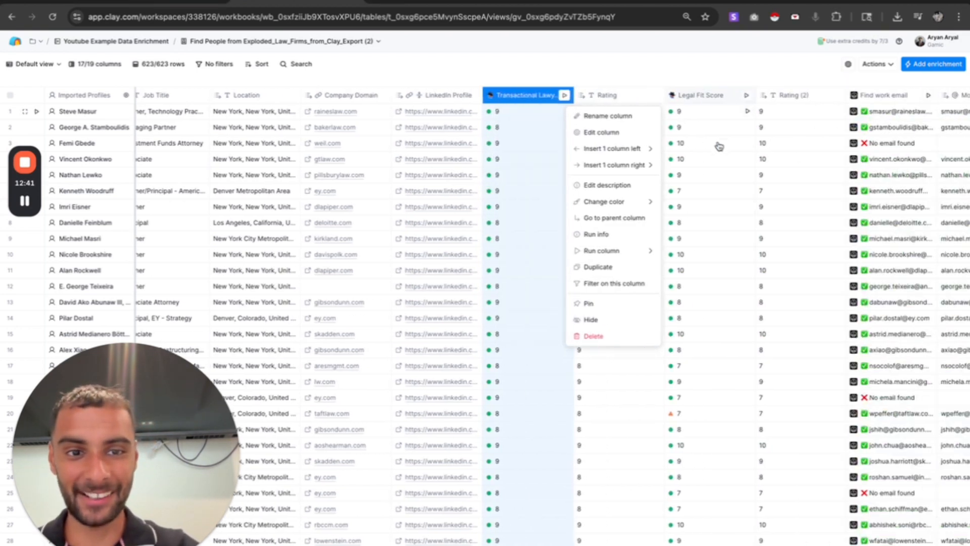
{"action": "left_click", "coordinate": [494, 134]}
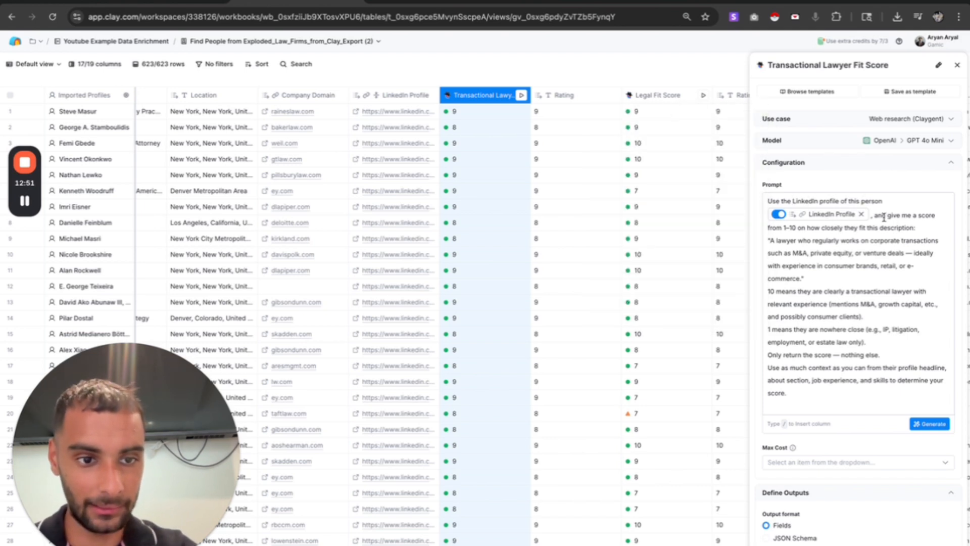
{"action": "left_click_drag", "start_coordinate": [885, 217], "coordinate": [917, 228]}
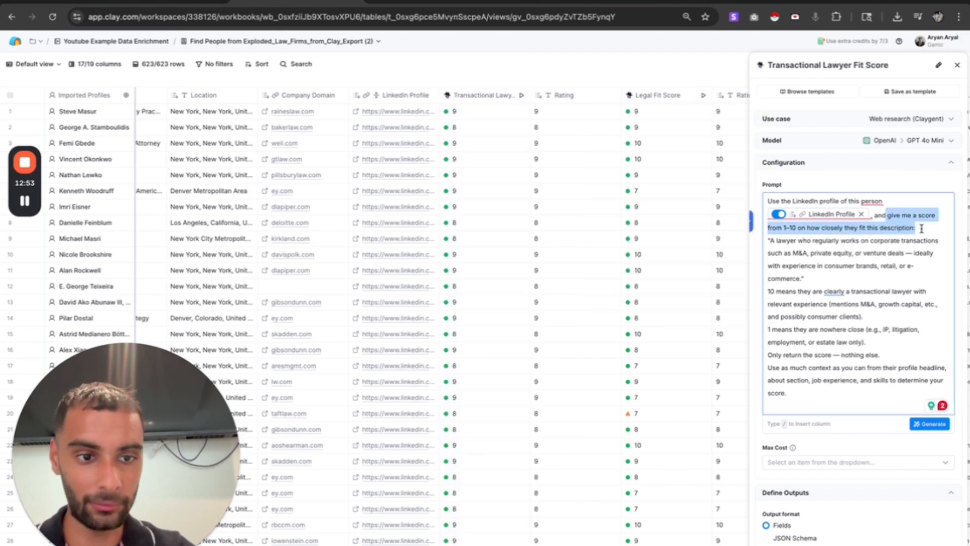
{"action": "left_click", "coordinate": [922, 229]}
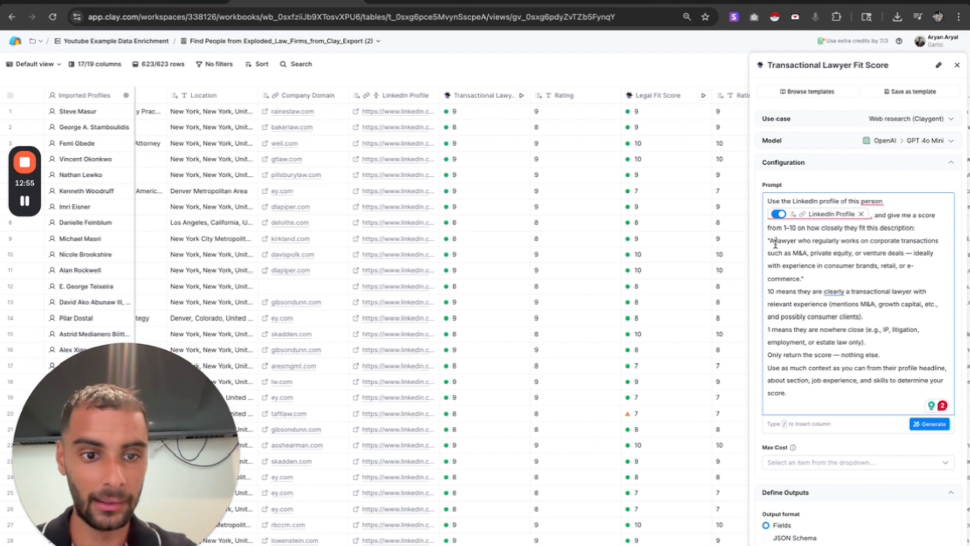
{"action": "left_click_drag", "start_coordinate": [776, 241], "coordinate": [916, 253]}
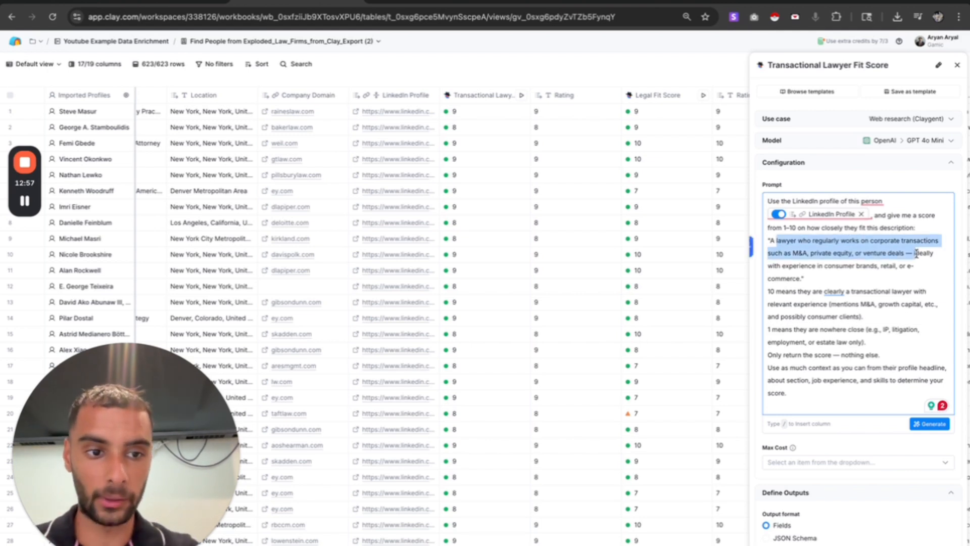
{"action": "left_click", "coordinate": [958, 65]}
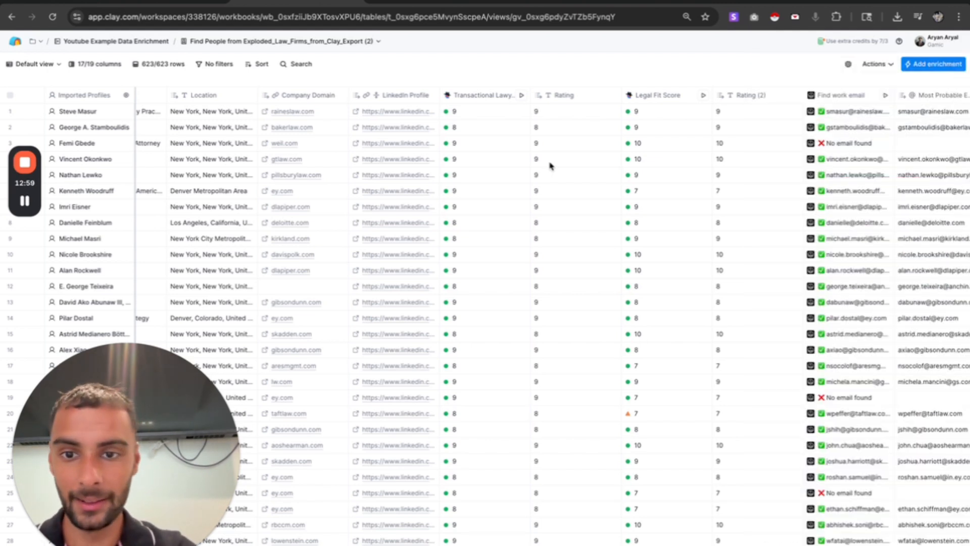
Look through the ratings in the people rows, review the Legal Fit Score column's prompt, and close its settings
{"action": "scroll", "coordinate": [513, 159], "scroll_direction": "left", "scroll_amount": 2}
{"action": "scroll", "coordinate": [514, 161], "scroll_direction": "down", "scroll_amount": 5}
{"action": "scroll", "coordinate": [514, 162], "scroll_direction": "left", "scroll_amount": 1}
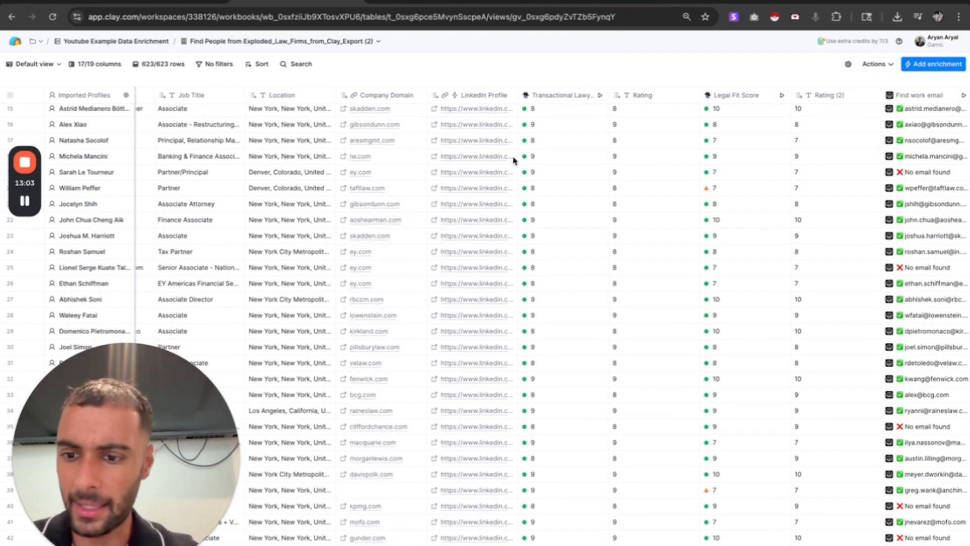
{"action": "scroll", "coordinate": [621, 274], "scroll_direction": "down", "scroll_amount": 15}
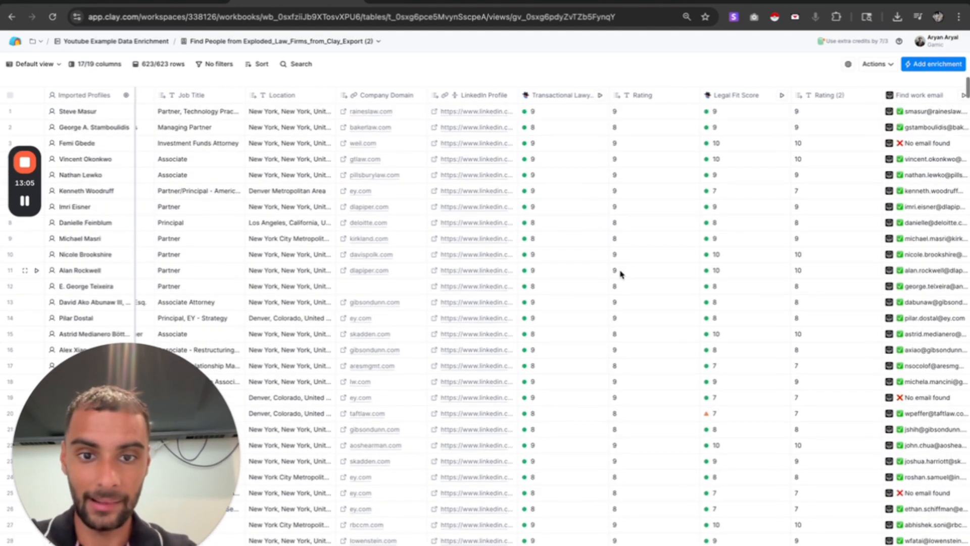
{"action": "scroll", "coordinate": [621, 274], "scroll_direction": "up", "scroll_amount": 20}
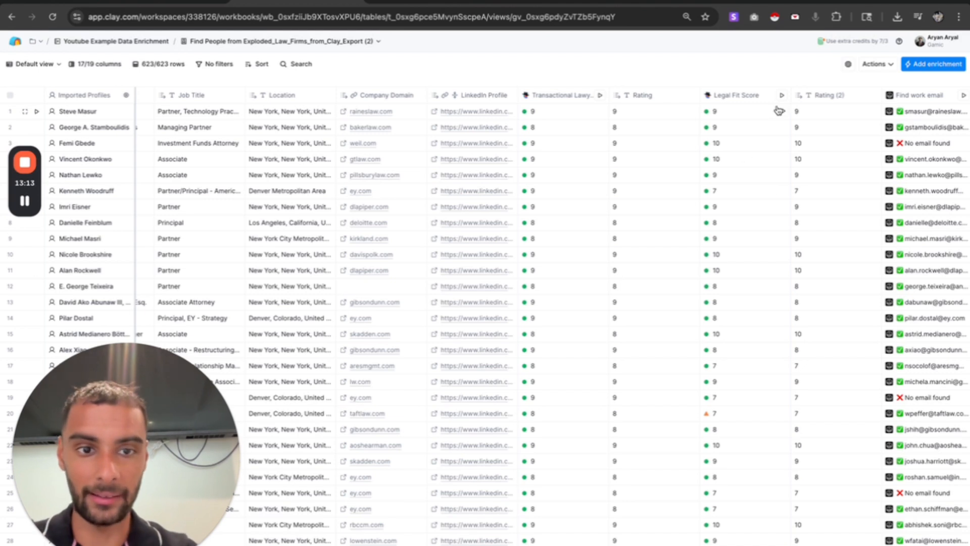
{"action": "left_click", "coordinate": [733, 95]}
{"action": "left_click", "coordinate": [472, 135]}
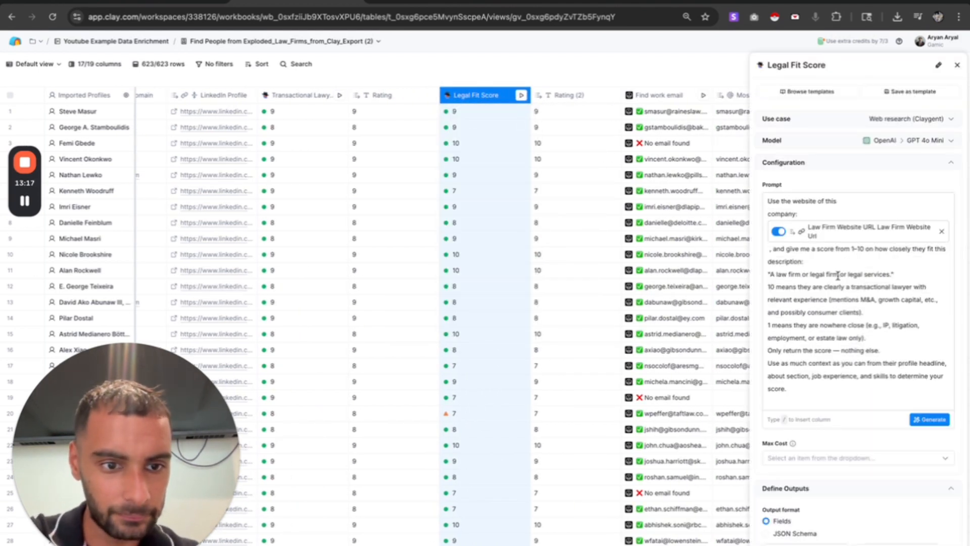
{"action": "left_click", "coordinate": [957, 65]}
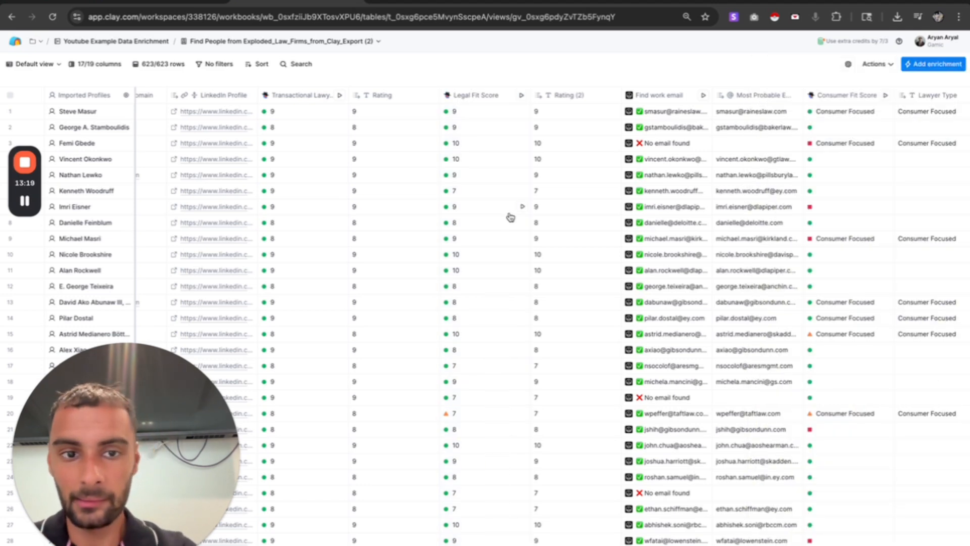
Open the Find work email column for editing, review its FullEnrich provider and input mappings, and close its settings
{"action": "left_click", "coordinate": [631, 95]}
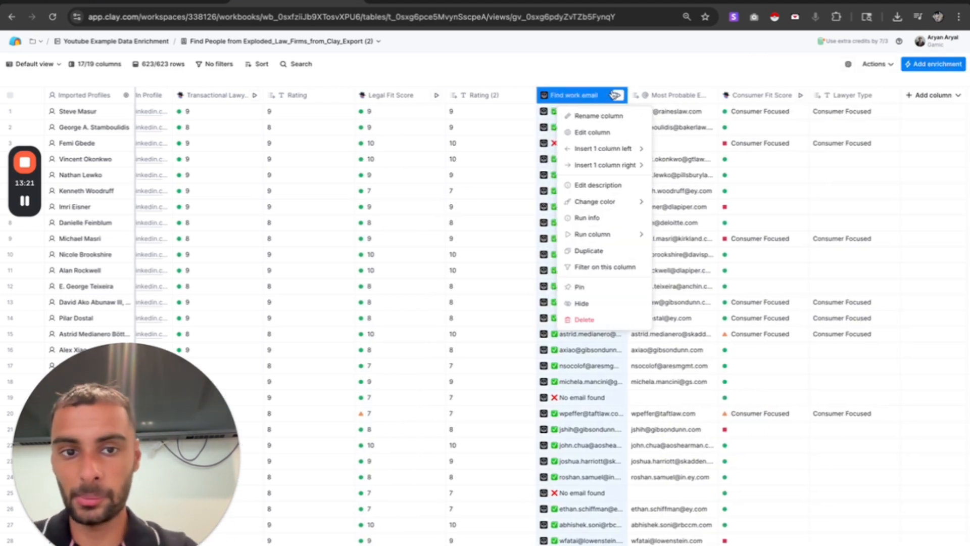
{"action": "left_click", "coordinate": [551, 133]}
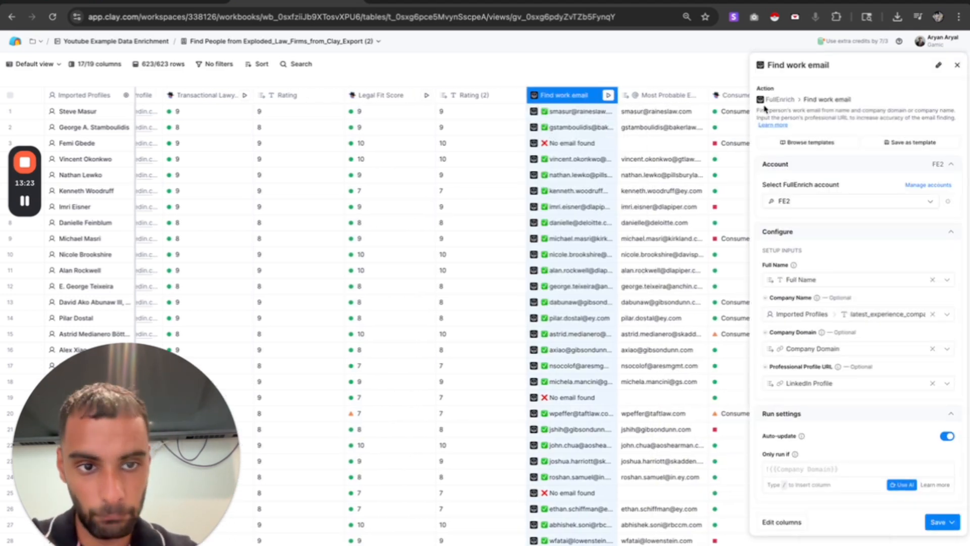
{"action": "left_click_drag", "start_coordinate": [758, 100], "coordinate": [792, 108]}
{"action": "left_click", "coordinate": [957, 65]}
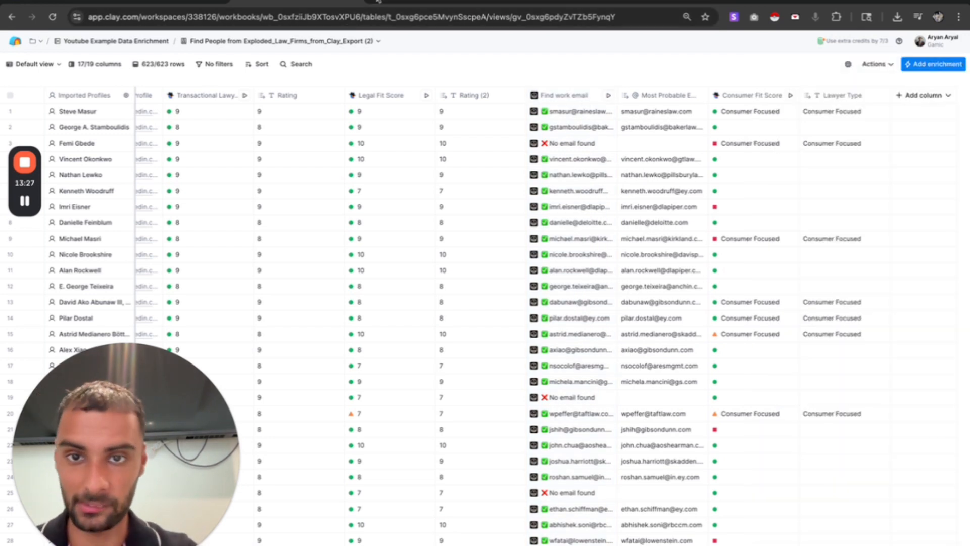
Open the fullenrich.com homepage in a new browser tab, read through it, and return to the Clay people table
{"action": "left_click", "coordinate": [380, 0]}
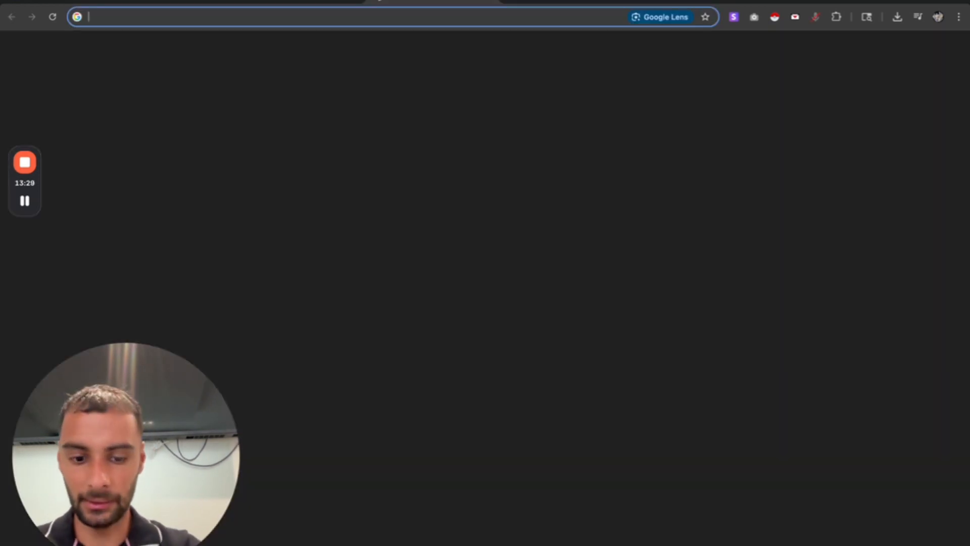
{"action": "type", "text": "full"}
{"action": "key", "text": "Return"}
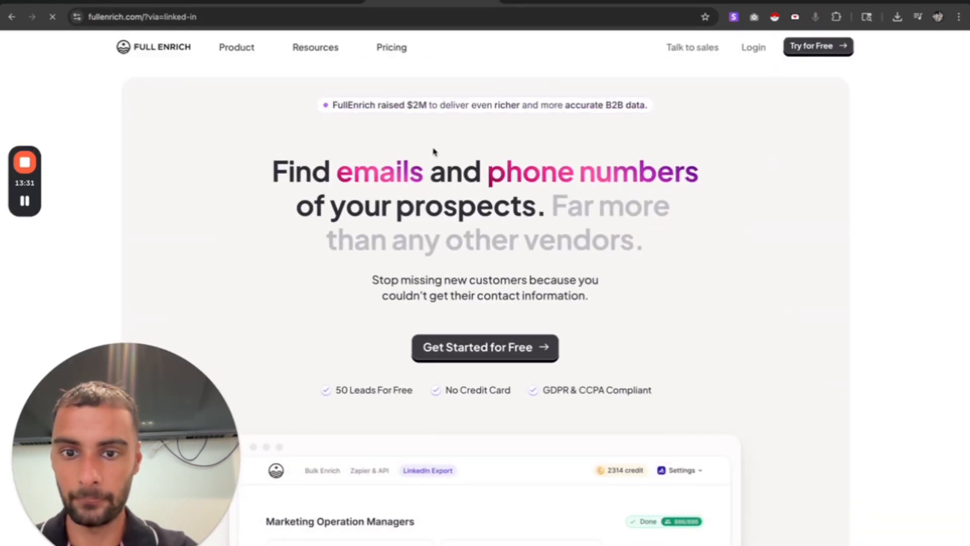
{"action": "left_click_drag", "start_coordinate": [382, 206], "coordinate": [581, 215]}
{"action": "scroll", "coordinate": [580, 219], "scroll_direction": "down", "scroll_amount": 2}
{"action": "scroll", "coordinate": [580, 219], "scroll_direction": "down", "scroll_amount": 20}
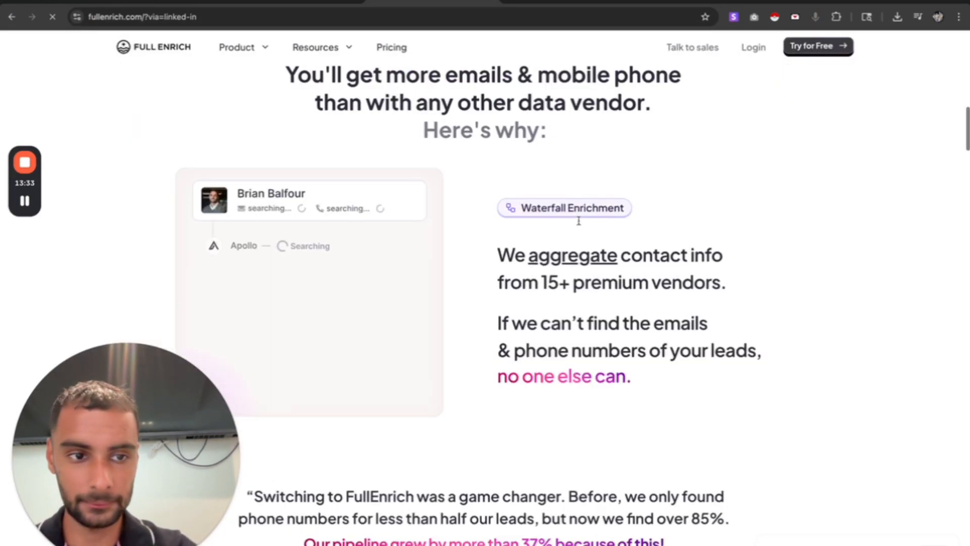
{"action": "scroll", "coordinate": [580, 224], "scroll_direction": "down", "scroll_amount": 20}
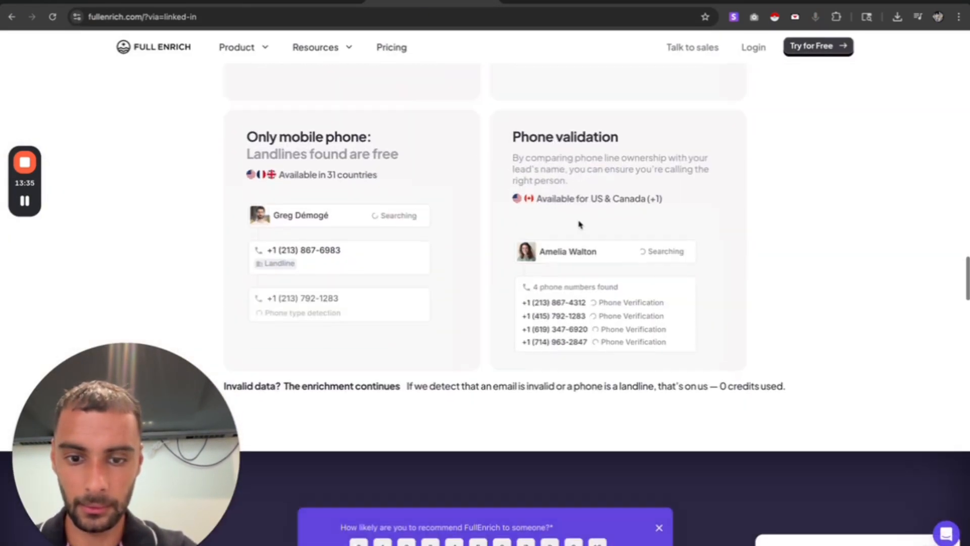
{"action": "scroll", "coordinate": [580, 224], "scroll_direction": "down", "scroll_amount": 15}
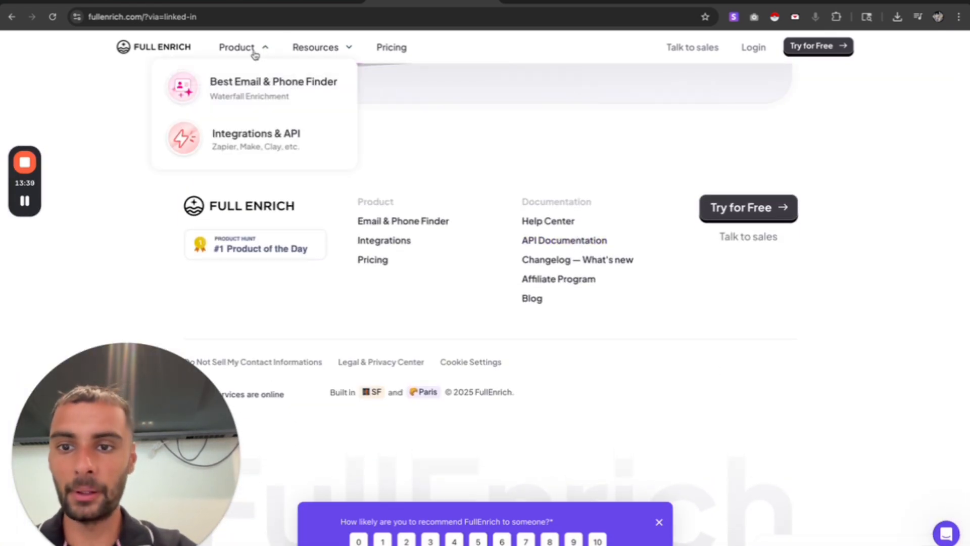
{"action": "left_click", "coordinate": [489, 3]}
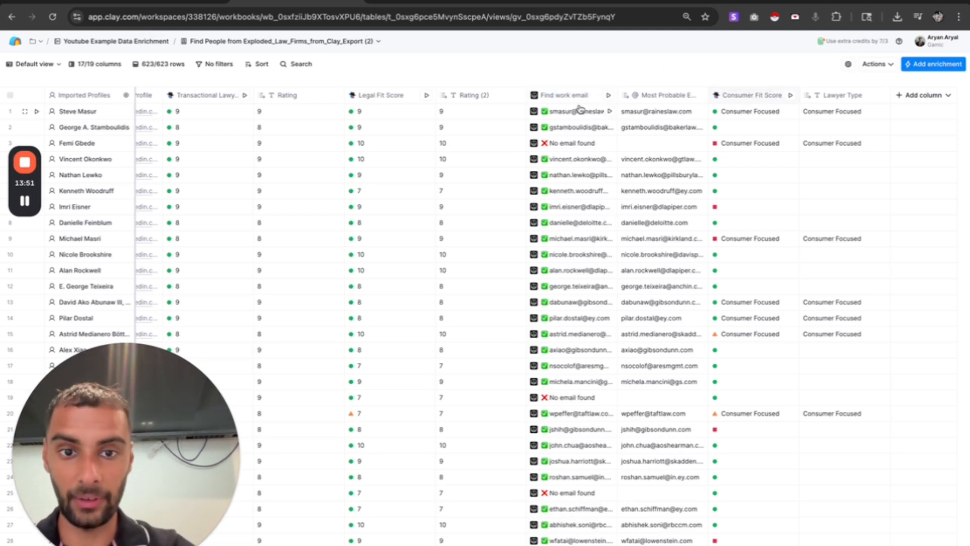
Look across the people table's columns and work emails, and open the Consumer Fit Score column's settings to review its prompt
{"action": "scroll", "coordinate": [551, 143], "scroll_direction": "left", "scroll_amount": 3}
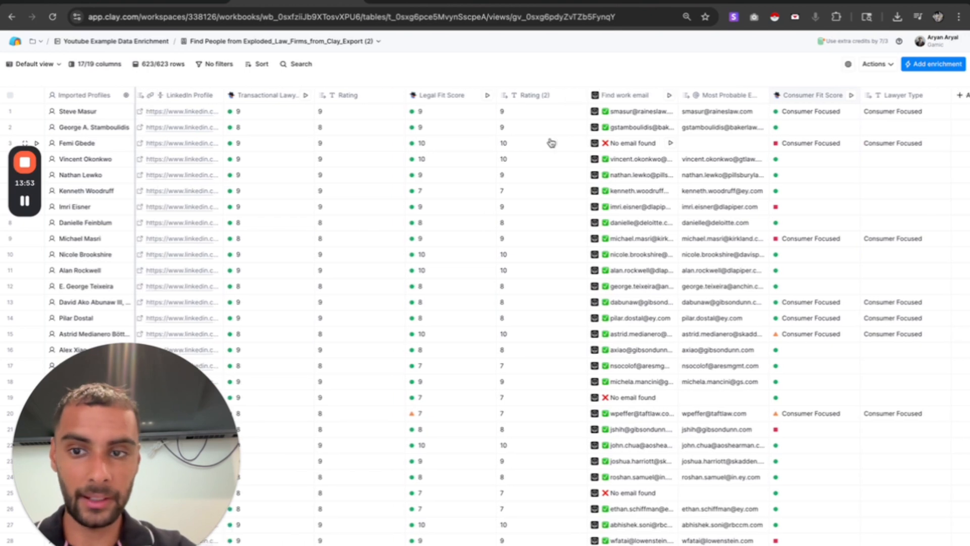
{"action": "scroll", "coordinate": [551, 143], "scroll_direction": "left", "scroll_amount": 10}
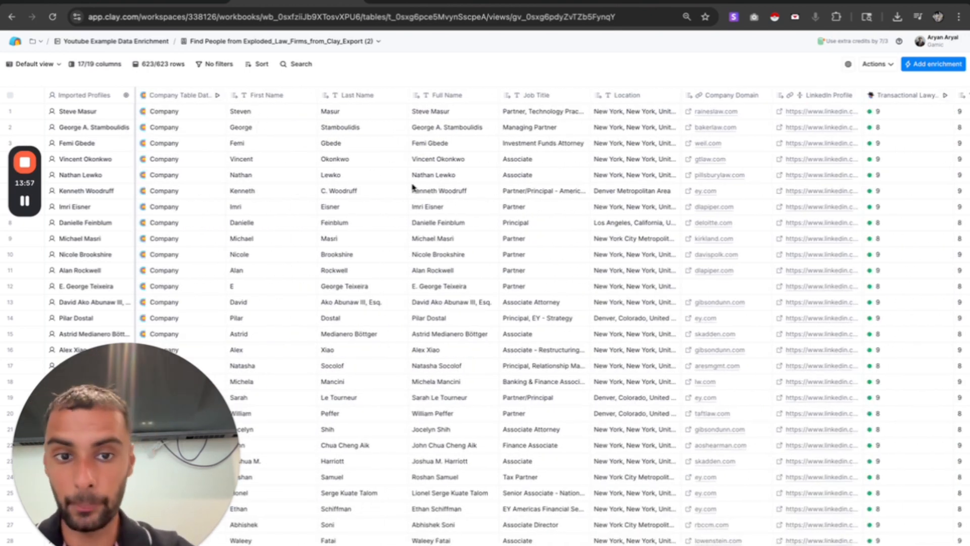
{"action": "scroll", "coordinate": [413, 187], "scroll_direction": "right", "scroll_amount": 15}
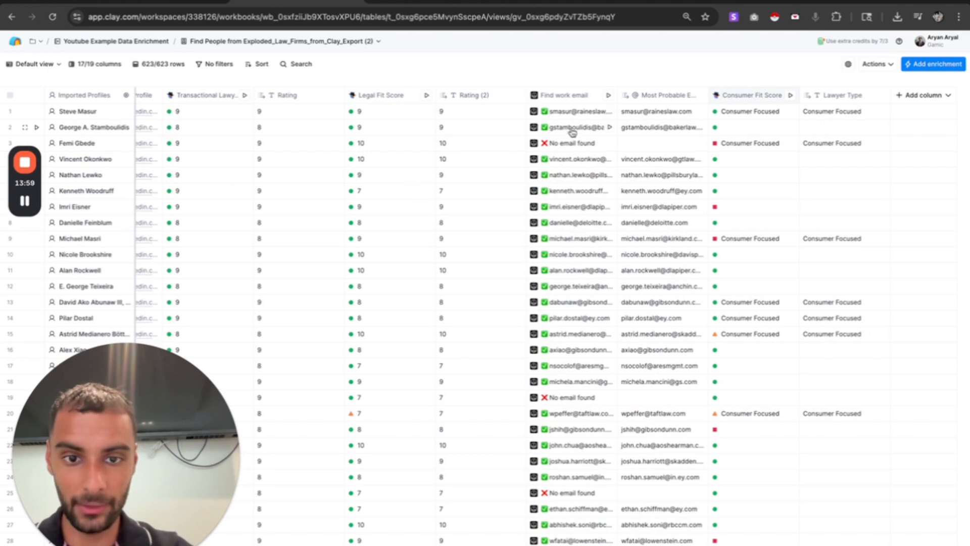
{"action": "scroll", "coordinate": [572, 280], "scroll_direction": "down", "scroll_amount": 4}
{"action": "scroll", "coordinate": [571, 280], "scroll_direction": "up", "scroll_amount": 4}
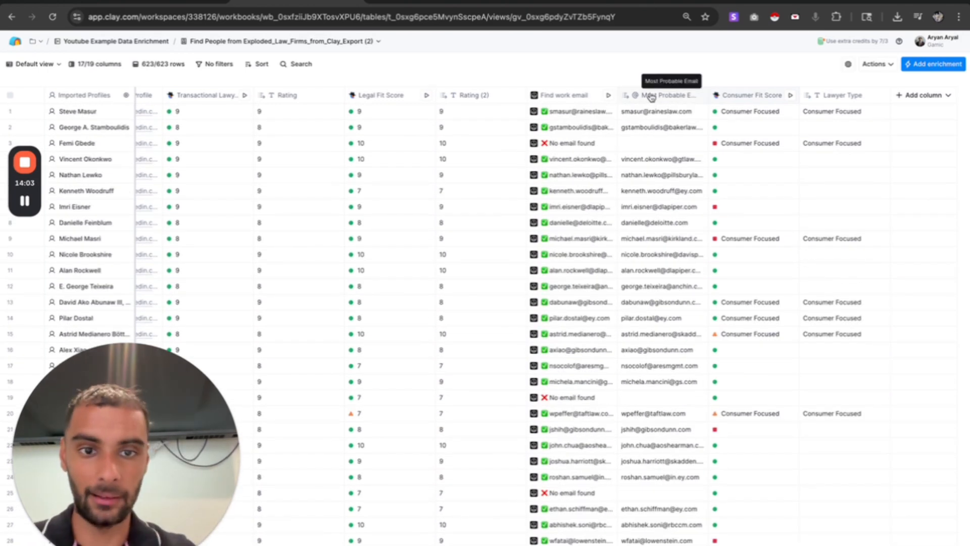
{"action": "left_click", "coordinate": [720, 96]}
{"action": "left_click", "coordinate": [728, 132]}
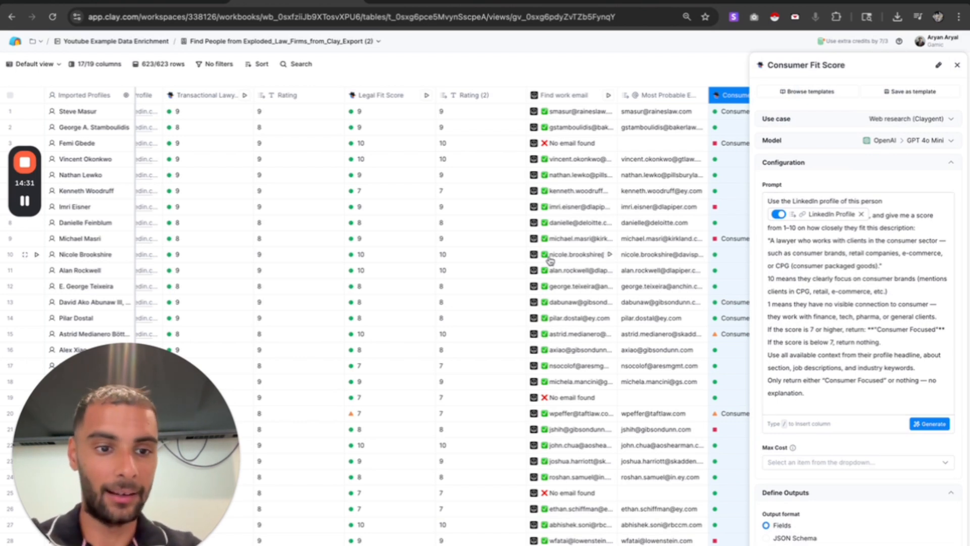
{"action": "scroll", "coordinate": [550, 260], "scroll_direction": "right", "scroll_amount": 3}
{"action": "scroll", "coordinate": [550, 260], "scroll_direction": "right", "scroll_amount": 1}
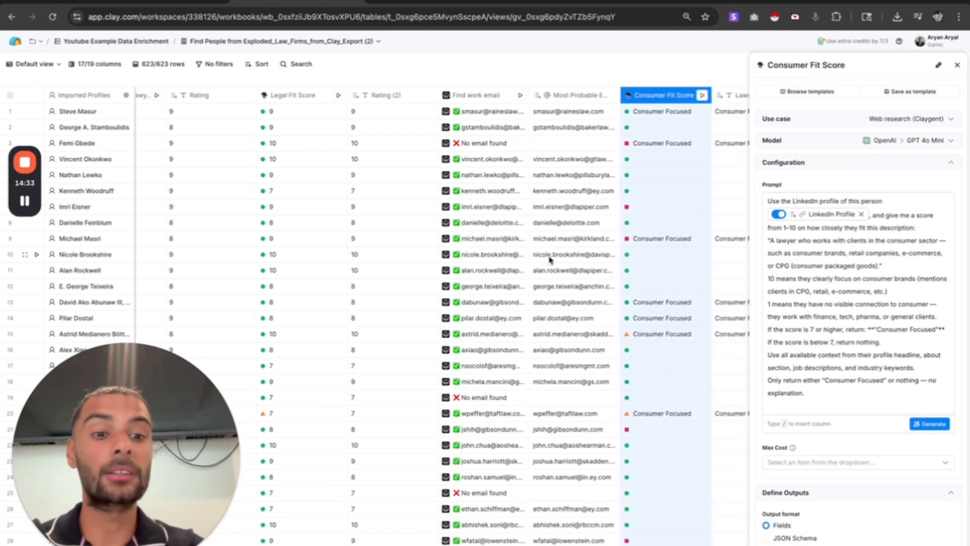
Close the Consumer Fit Score column's settings and review the people table's columns from First Name through Lawyer Type
{"action": "scroll", "coordinate": [549, 260], "scroll_direction": "right", "scroll_amount": 3}
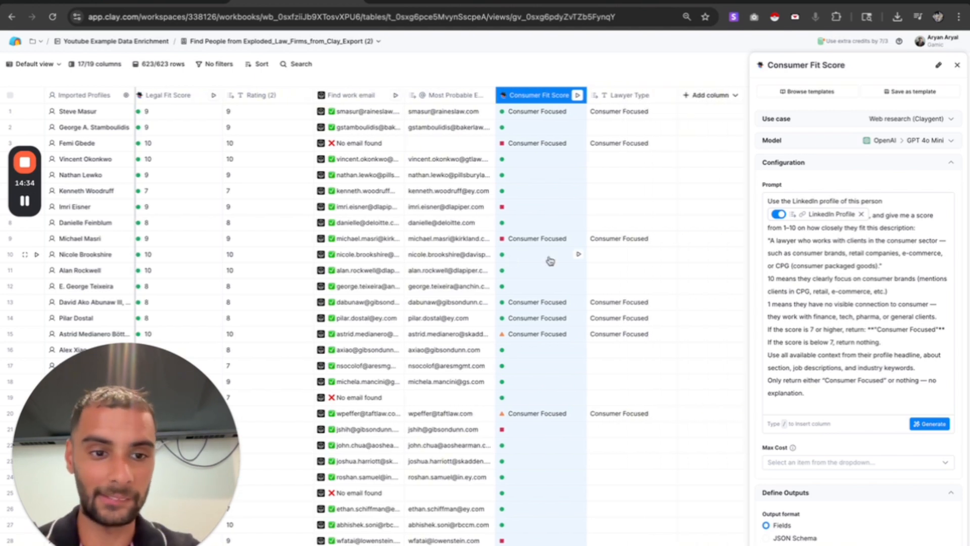
{"action": "left_click", "coordinate": [957, 65]}
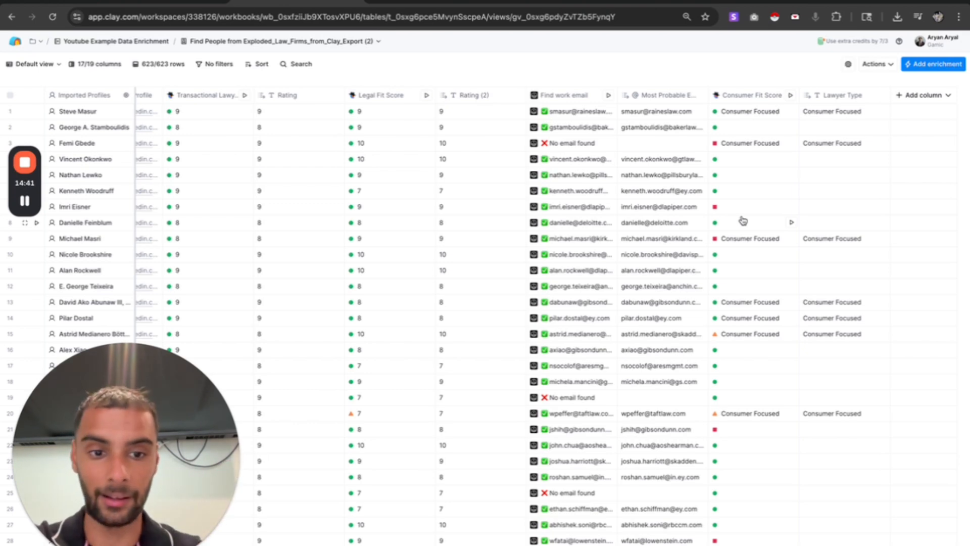
{"action": "scroll", "coordinate": [743, 220], "scroll_direction": "down", "scroll_amount": 1}
{"action": "scroll", "coordinate": [742, 221], "scroll_direction": "left", "scroll_amount": 1}
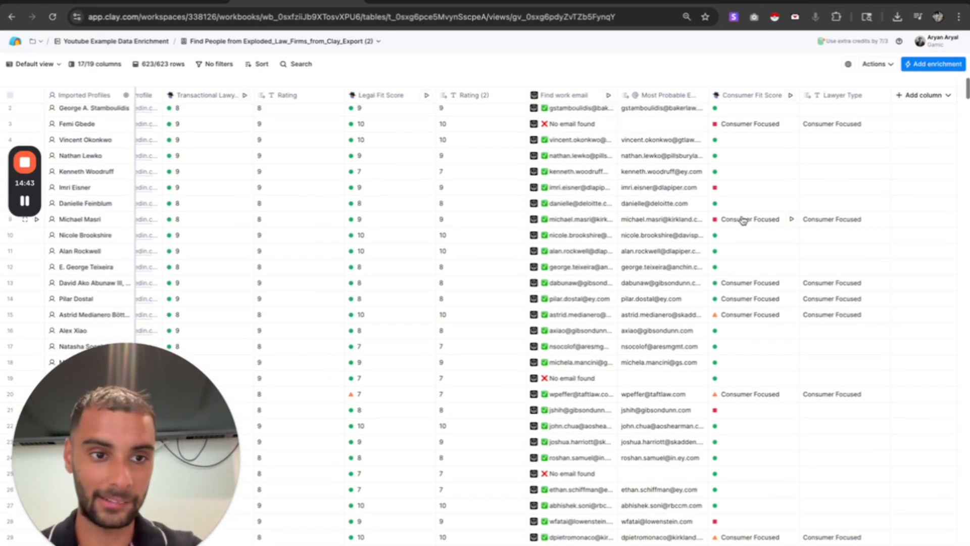
{"action": "scroll", "coordinate": [743, 220], "scroll_direction": "left", "scroll_amount": 10}
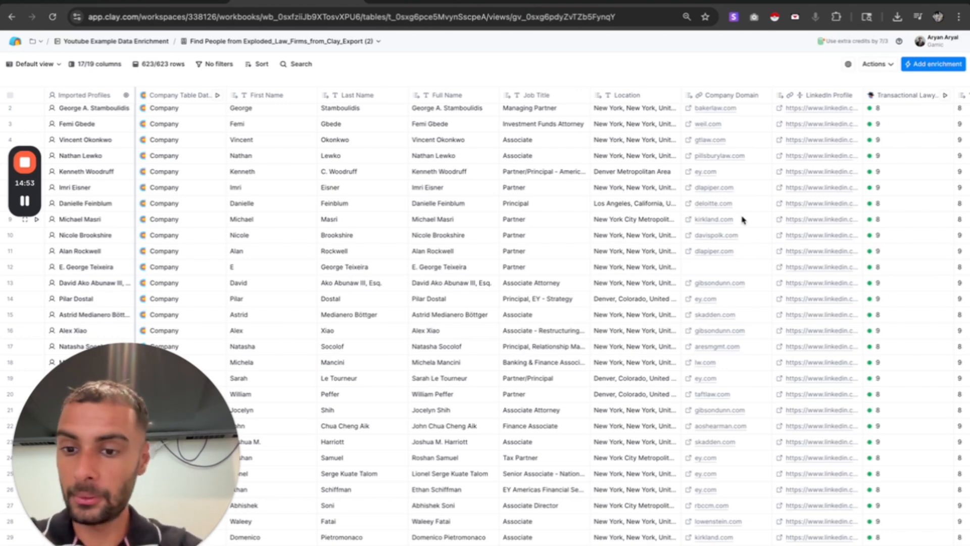
{"action": "scroll", "coordinate": [742, 219], "scroll_direction": "right", "scroll_amount": 10}
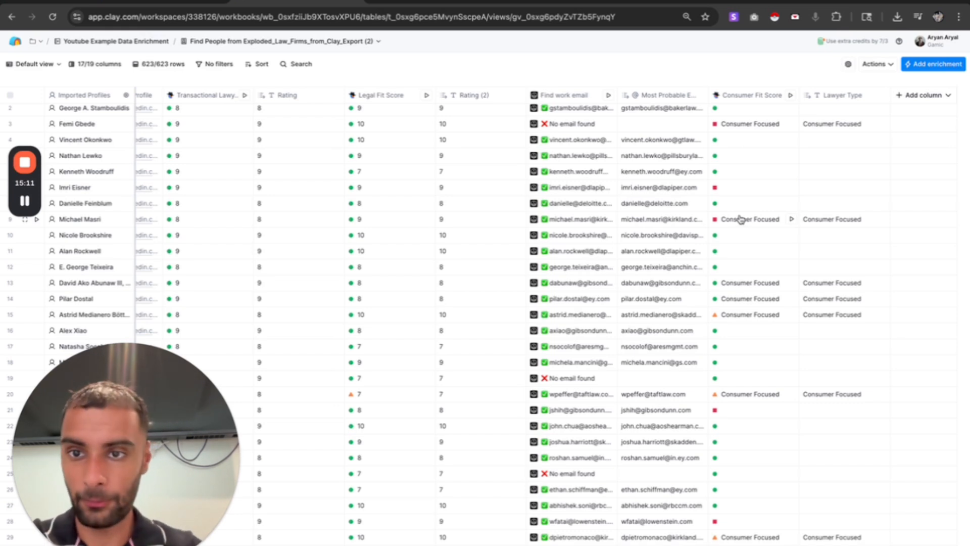
Glance at the YT SMB workflow table, return to the law firm people table, and compare its contact details with its score columns
{"action": "left_click", "coordinate": [198, 1]}
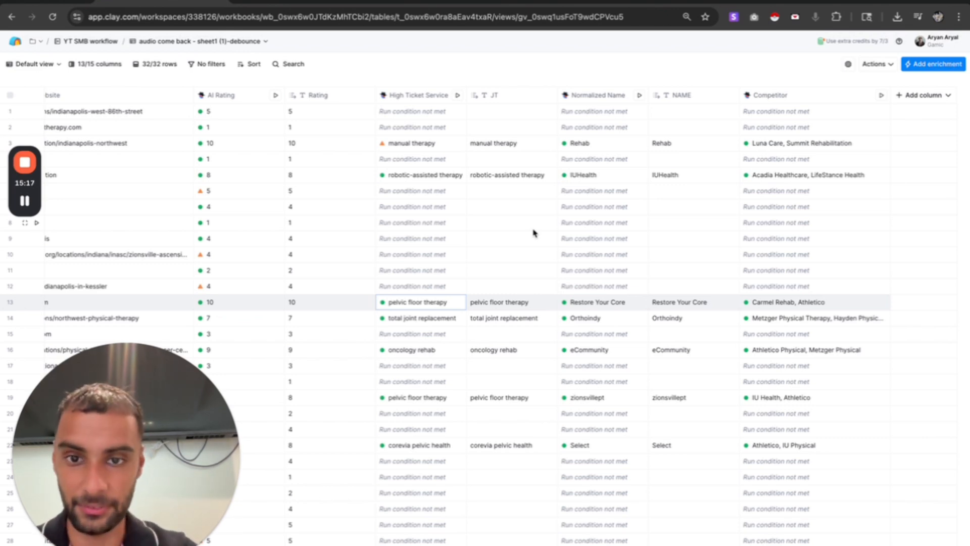
{"action": "left_click", "coordinate": [315, 1]}
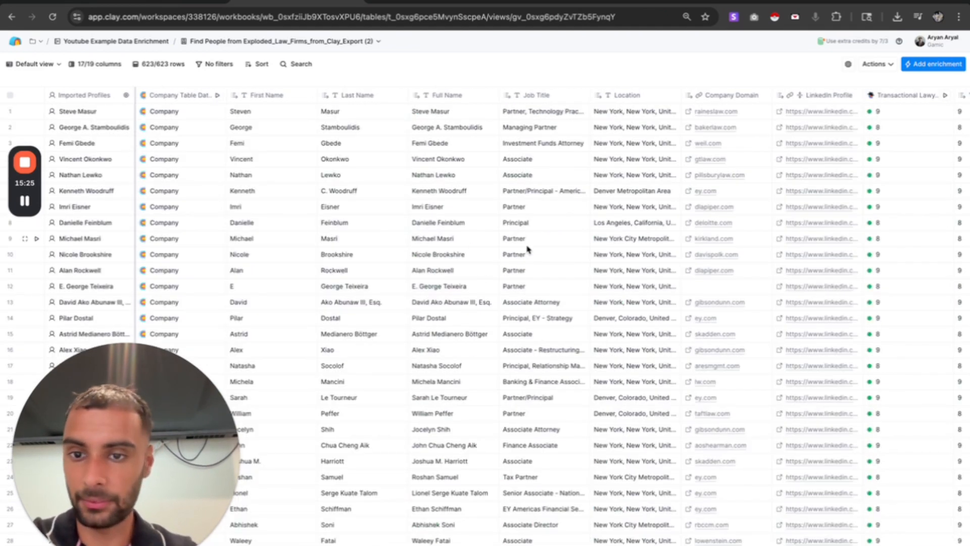
{"action": "scroll", "coordinate": [527, 250], "scroll_direction": "left", "scroll_amount": 12}
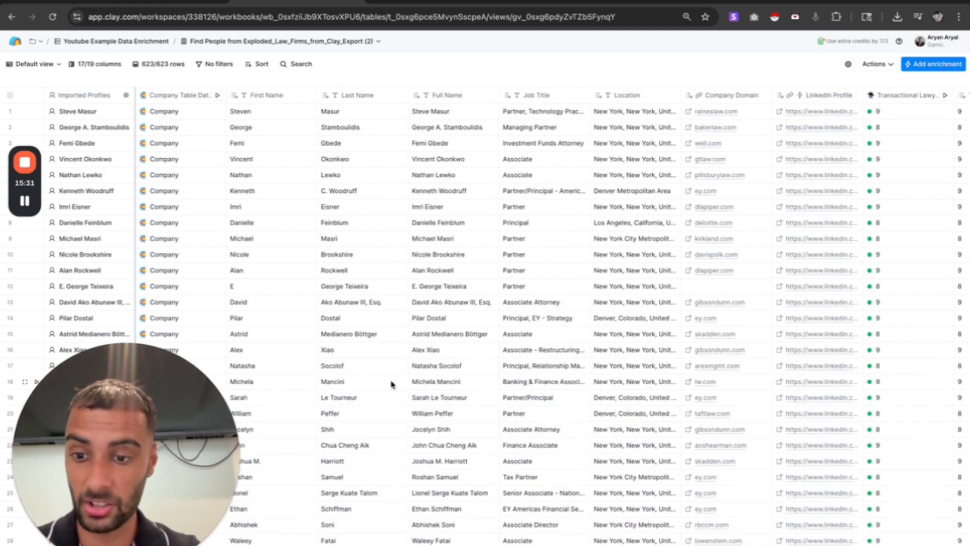
{"action": "scroll", "coordinate": [392, 384], "scroll_direction": "right", "scroll_amount": 12}
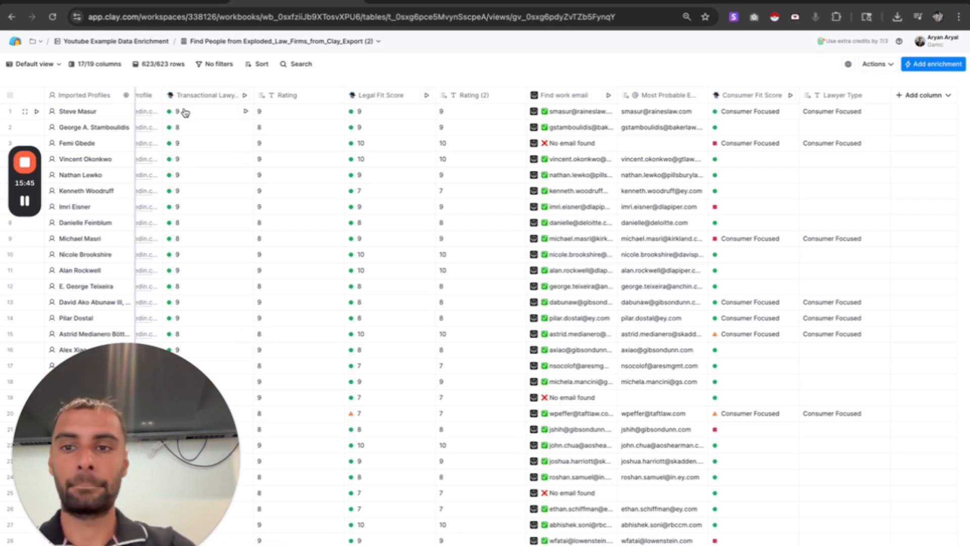
Switch to the YT SMB workflow table and look through its columns from Name and Validate Email to Competitor
{"action": "left_click", "coordinate": [172, 5]}
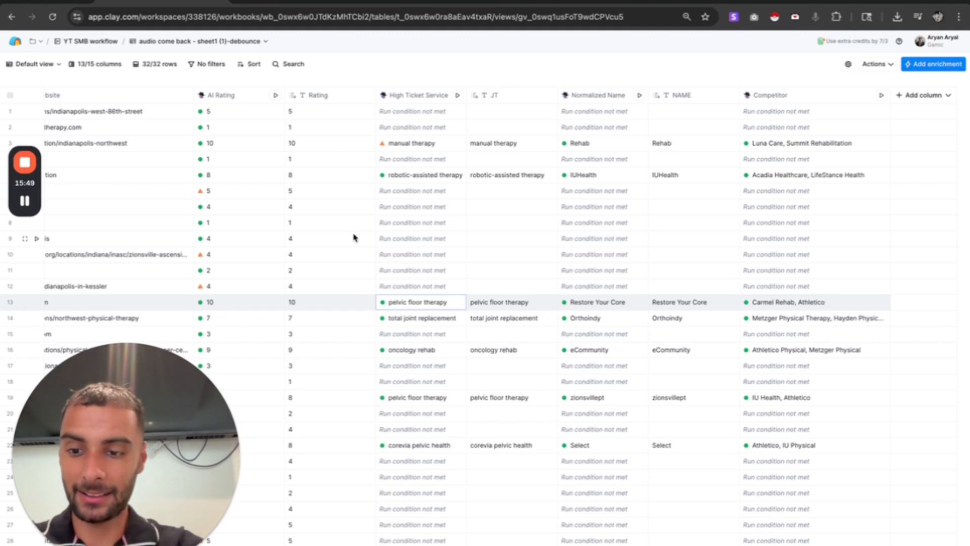
{"action": "scroll", "coordinate": [355, 238], "scroll_direction": "left", "scroll_amount": 13}
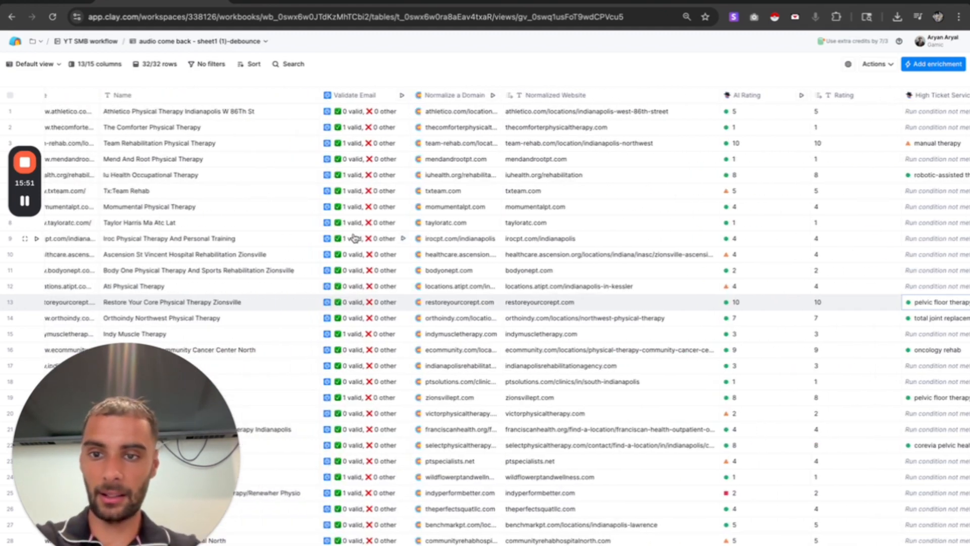
{"action": "scroll", "coordinate": [355, 238], "scroll_direction": "right", "scroll_amount": 13}
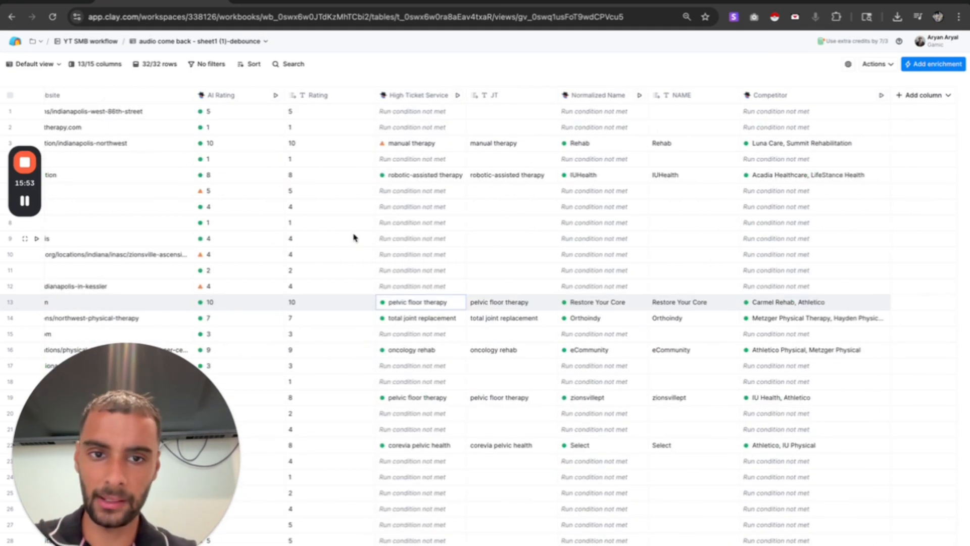